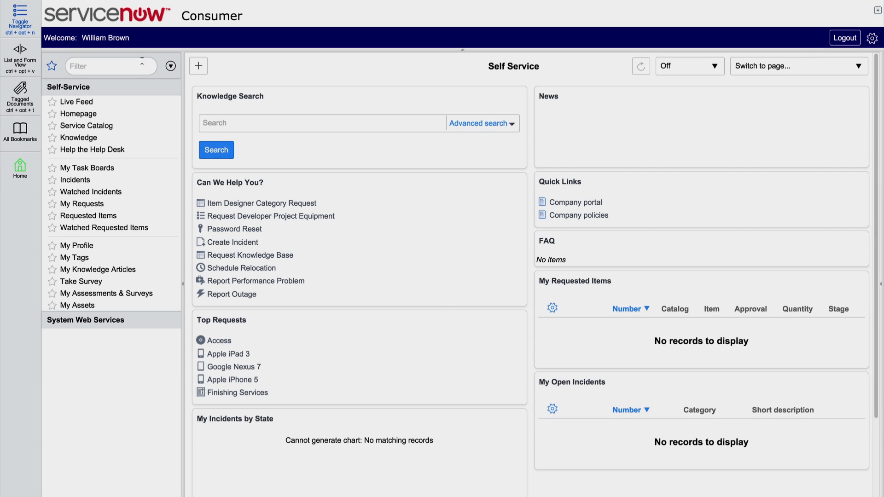
# Step: Filter the Consumer instance's application navigator for 'system web'
pyautogui.click(139, 63)
pyautogui.write('system we')
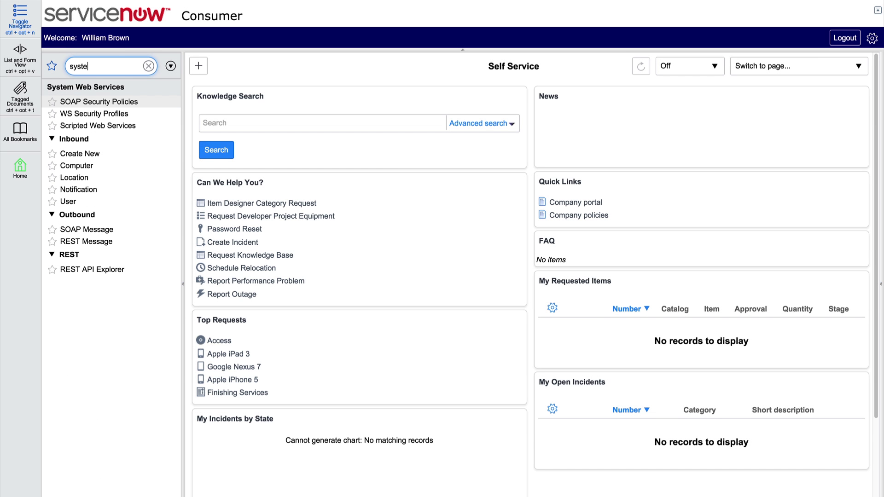
pyautogui.write('b')
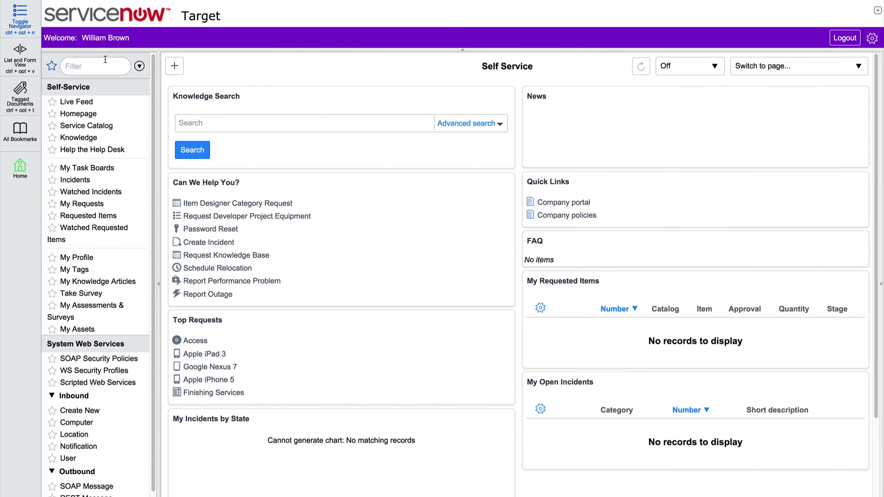
# Step: Filter for 'system web', open REST API Explorer, and load the retrieve-records-from-a-table request
pyautogui.click(105, 59)
pyautogui.write('sys')
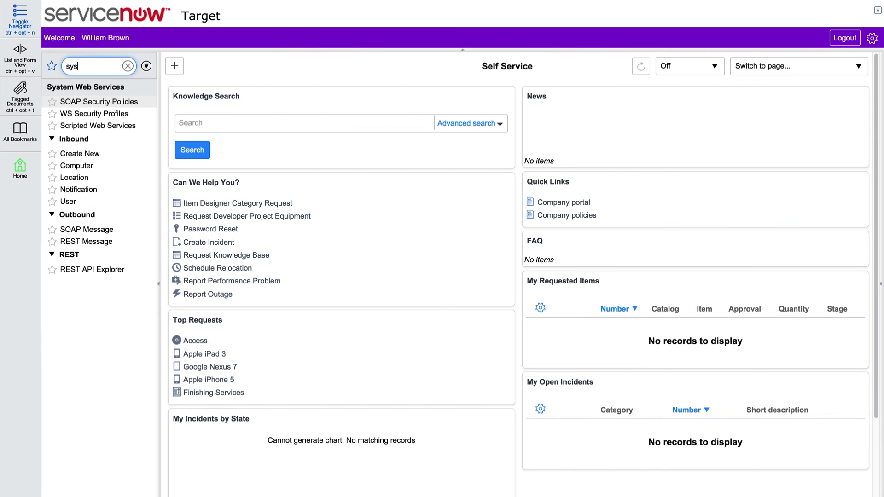
pyautogui.write('tem web')
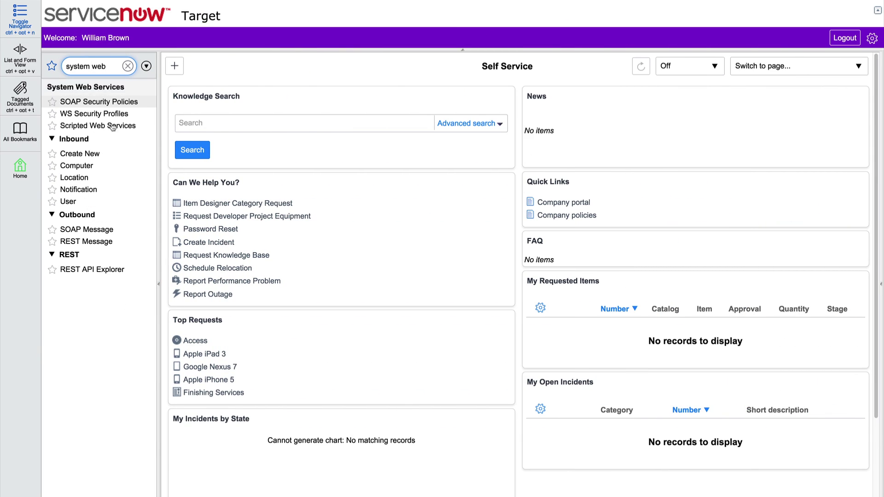
pyautogui.click(119, 269)
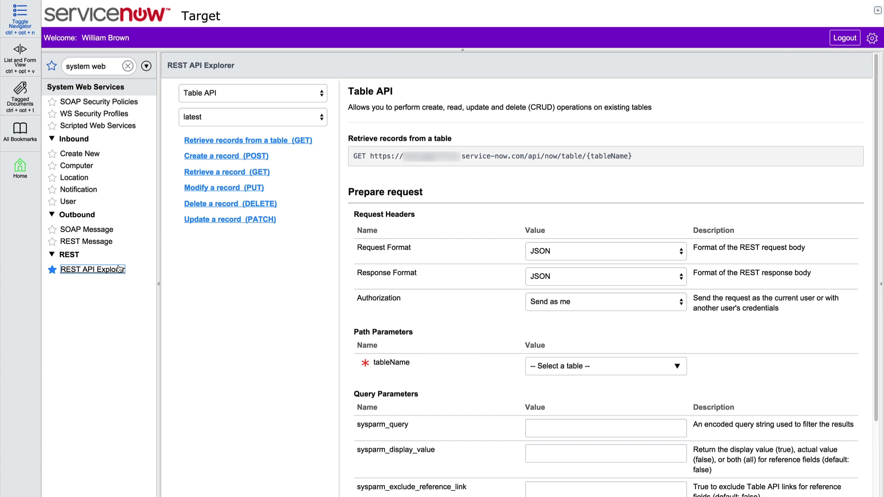
pyautogui.click(197, 142)
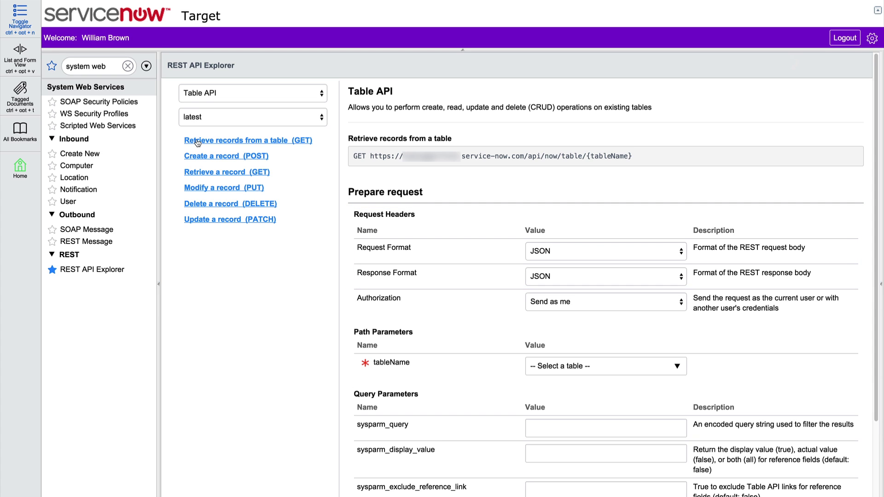
# Step: Keep authorization as 'Send as me' and choose Incident as the tableName
pyautogui.click(680, 304)
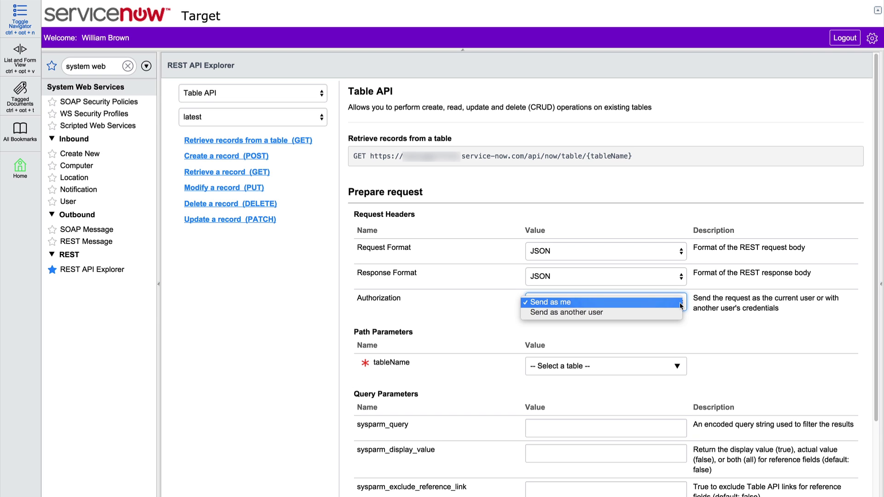
pyautogui.click(680, 305)
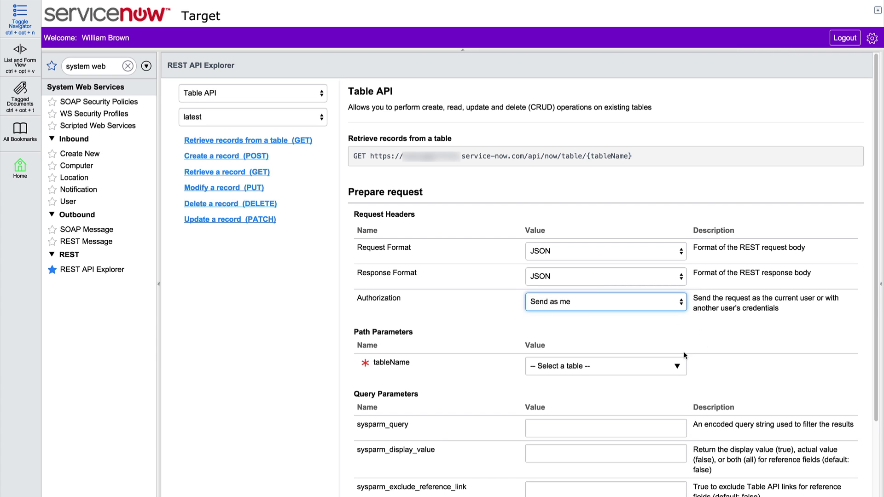
pyautogui.click(681, 367)
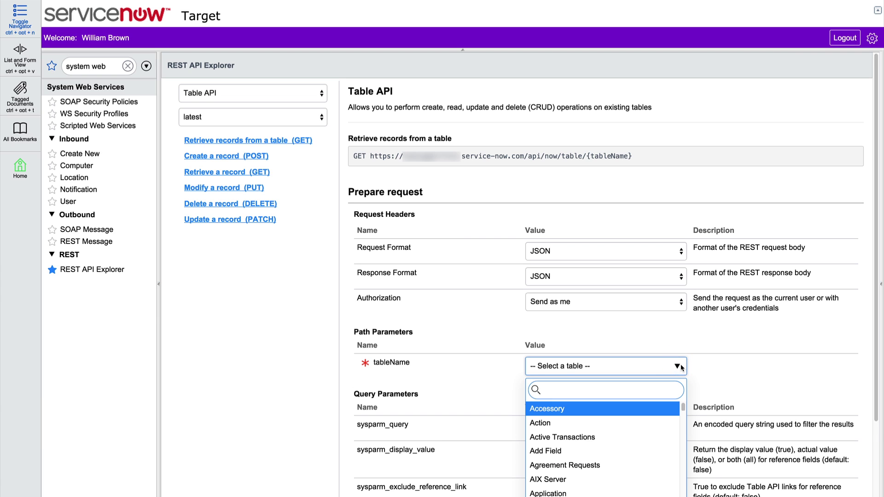
pyautogui.write('inci')
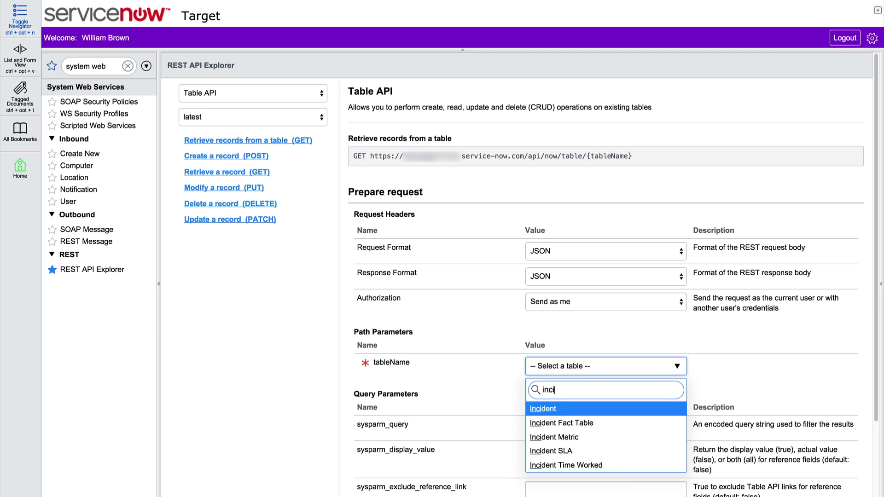
pyautogui.press('Return')
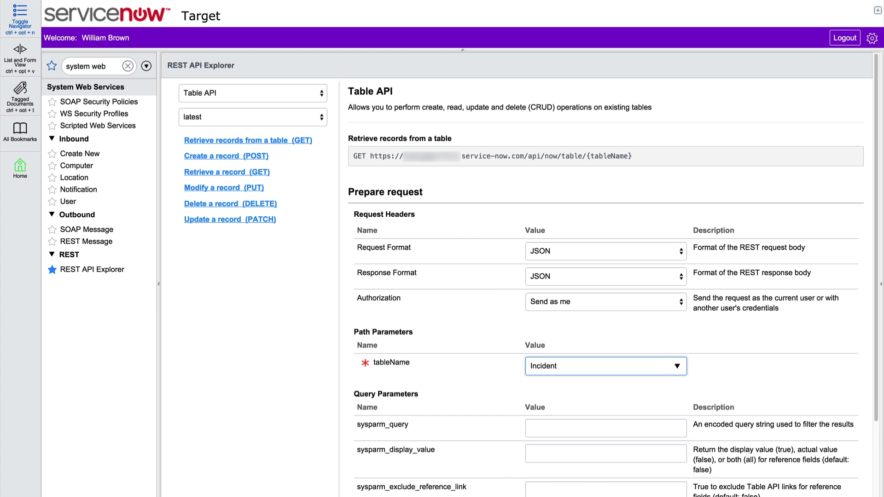
pyautogui.scroll(-3, 723, 382)
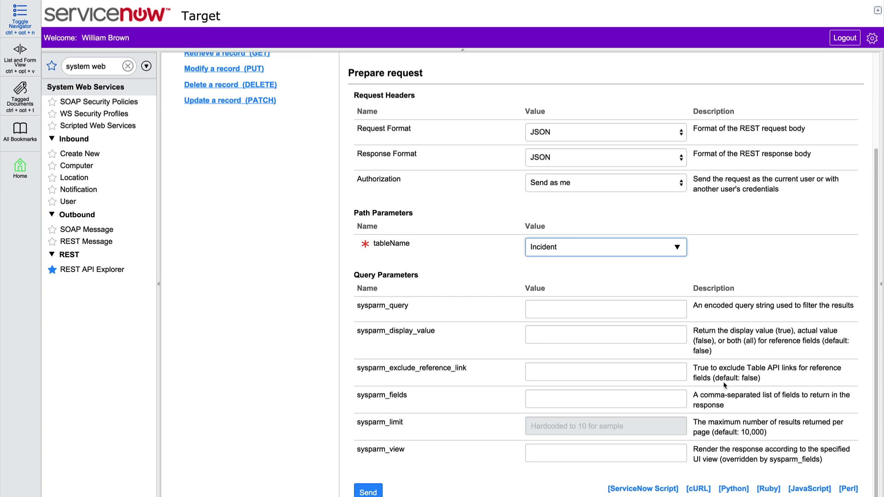
# Step: Set sysparm_fields to 'number' and send the test request
pyautogui.click(671, 395)
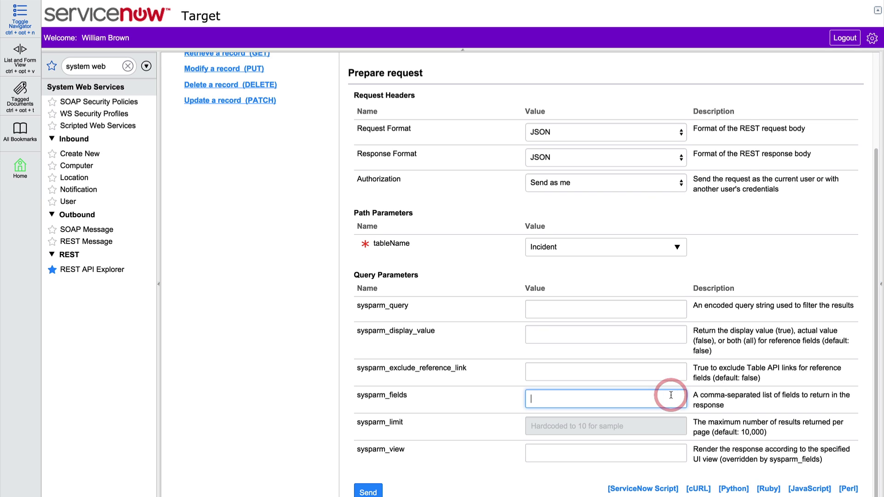
pyautogui.write('number')
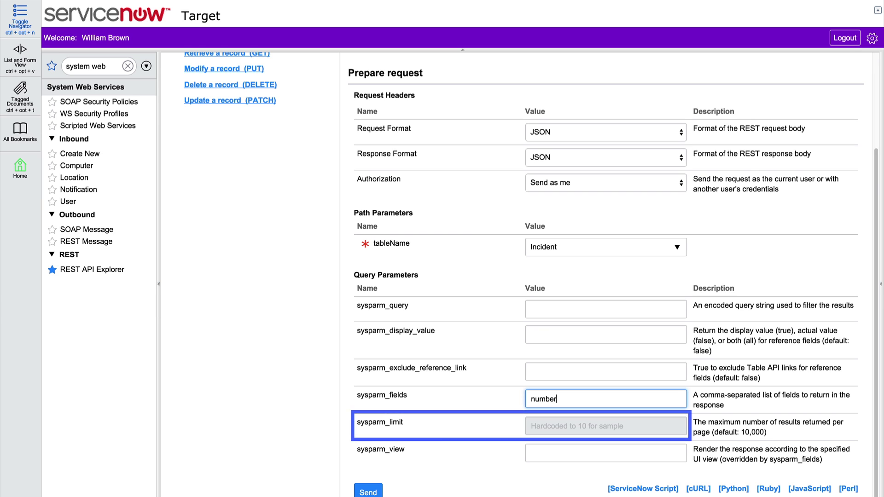
pyautogui.click(368, 492)
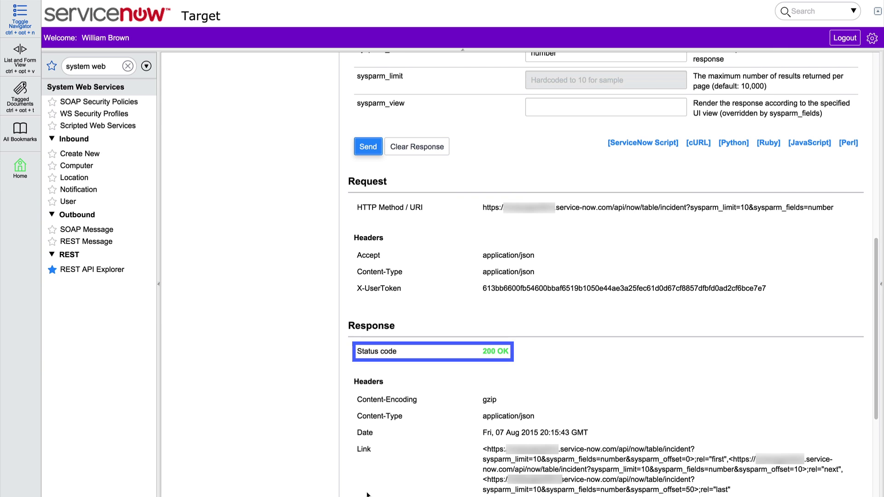
# Step: Review the 200 OK response listing the incident numbers
pyautogui.scroll(-5, 367, 495)
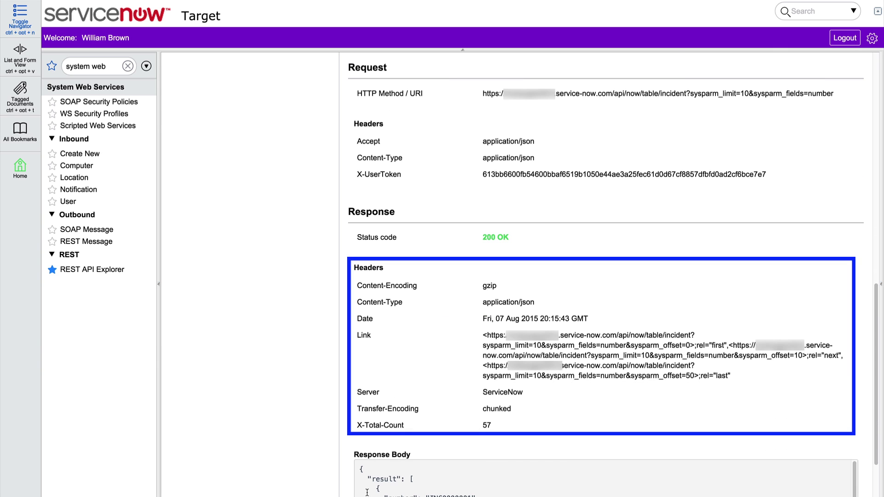
pyautogui.scroll(-5, 598, 415)
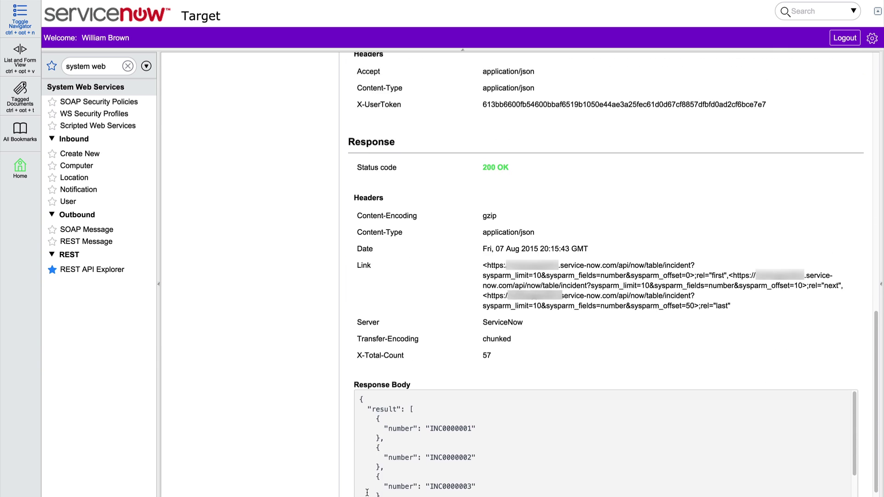
pyautogui.scroll(-5, 684, 408)
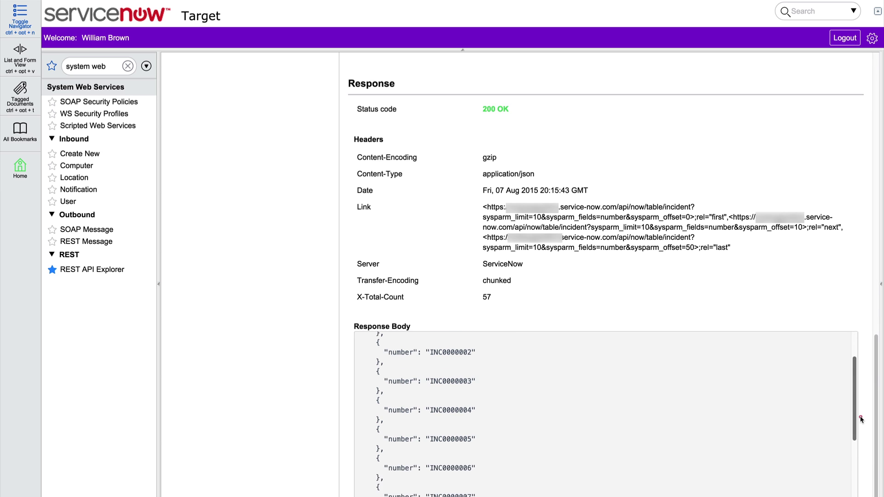
pyautogui.click(872, 487)
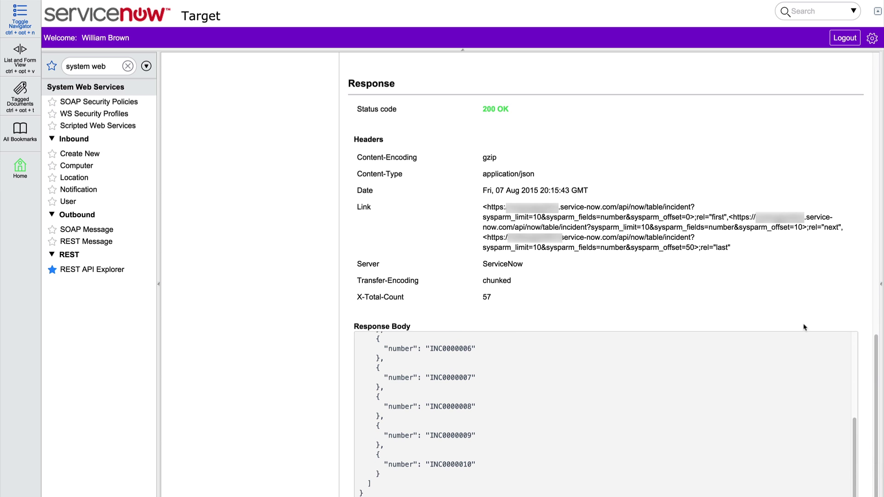
# Step: Copy the GET request URL of the Table API endpoint
pyautogui.scroll(1, 784, 278)
pyautogui.scroll(15, 784, 274)
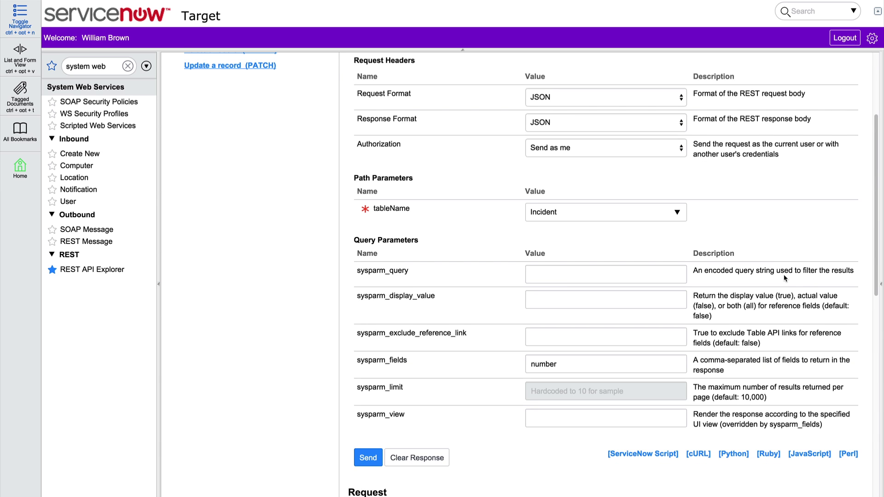
pyautogui.scroll(5, 783, 274)
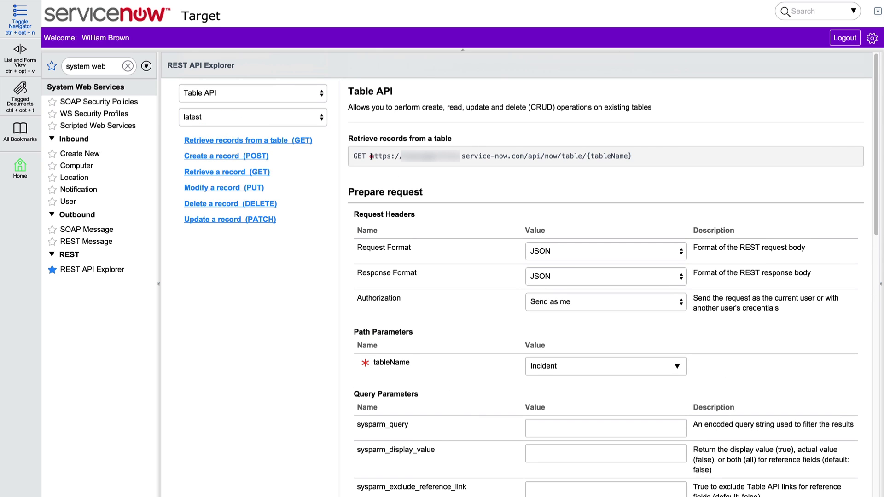
pyautogui.moveTo(371, 157); pyautogui.dragTo(595, 156)
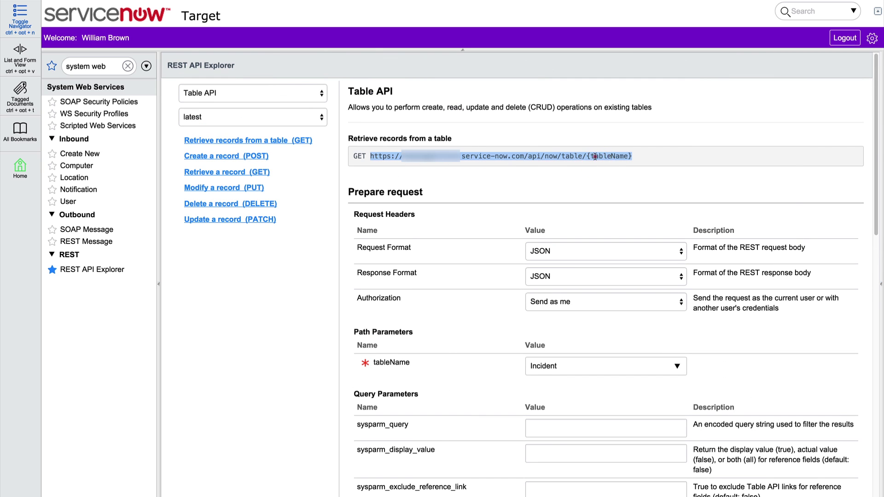
pyautogui.rightClick(595, 157)
pyautogui.click(604, 161)
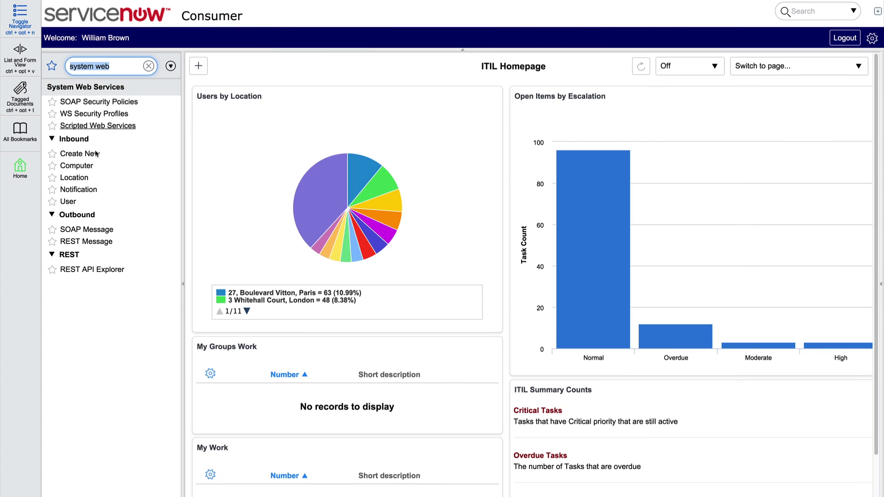
# Step: Create a new REST Message 'Table API Consumer' with description 'Consume REST Table API on the ServiceNow target instance.'
pyautogui.click(97, 243)
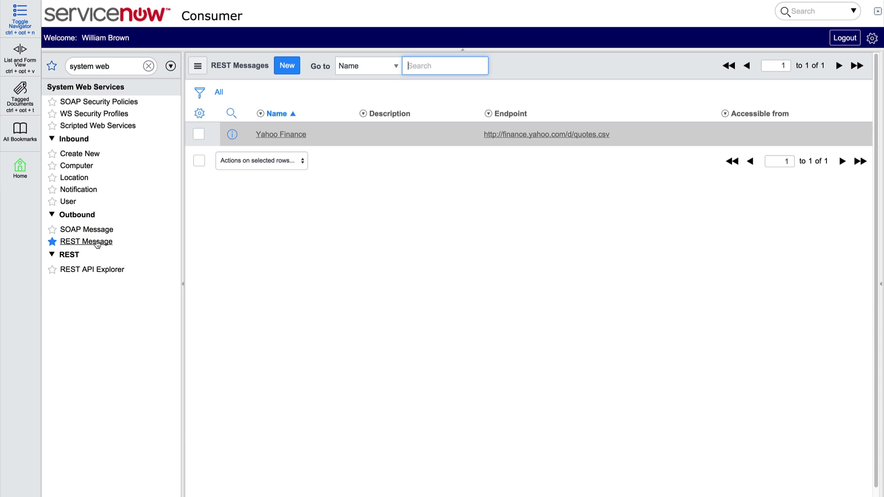
pyautogui.click(290, 71)
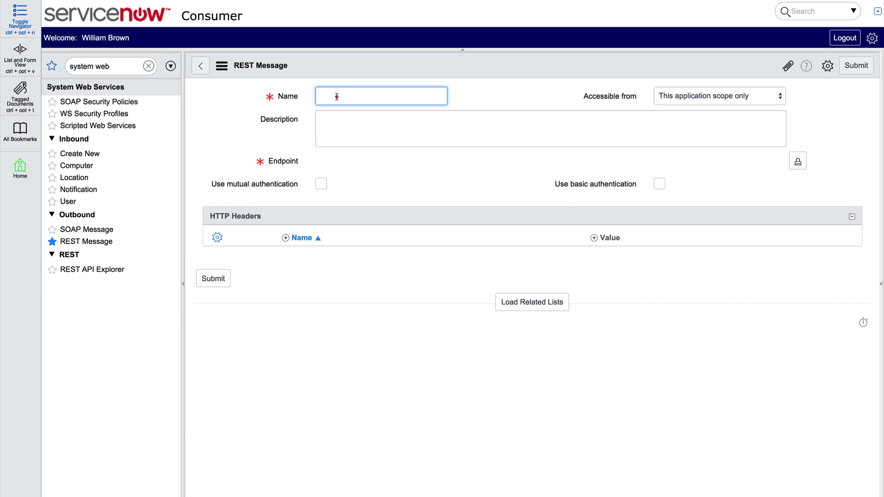
pyautogui.click(337, 96)
pyautogui.write('Table API Consumer')
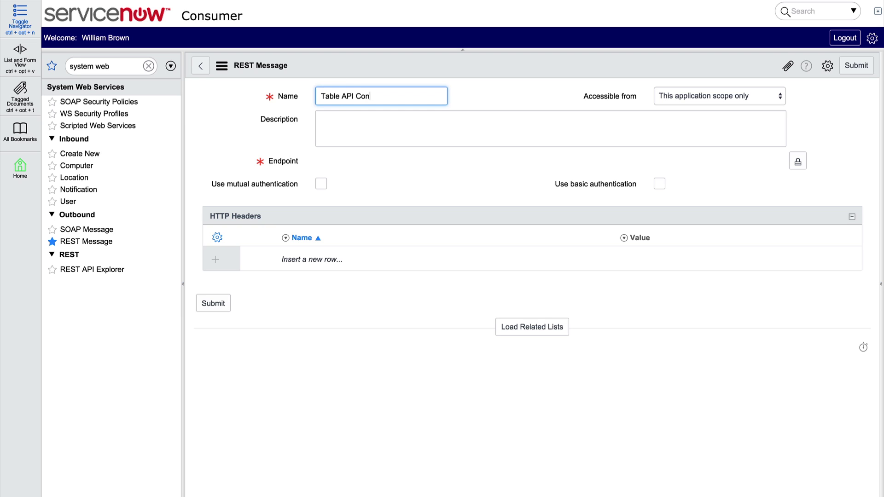
pyautogui.press('Tab')
pyautogui.write('Consume REST Table API on th')
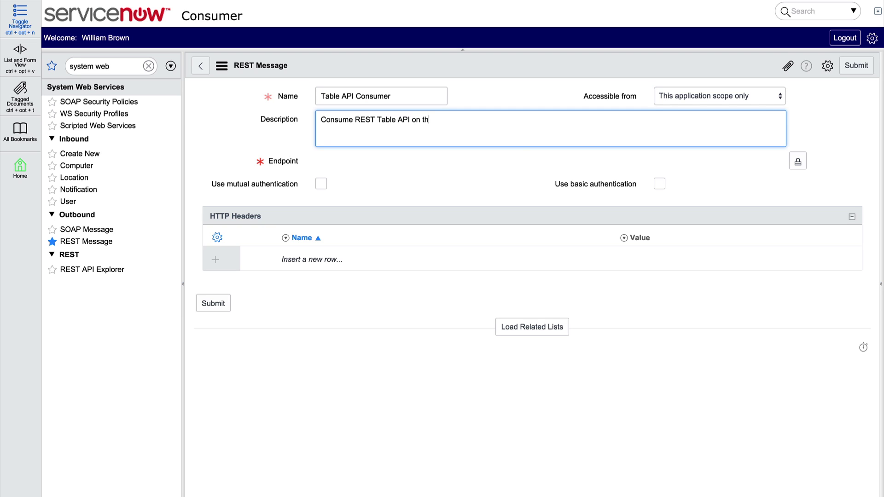
pyautogui.write('e ServiceNow target instance.')
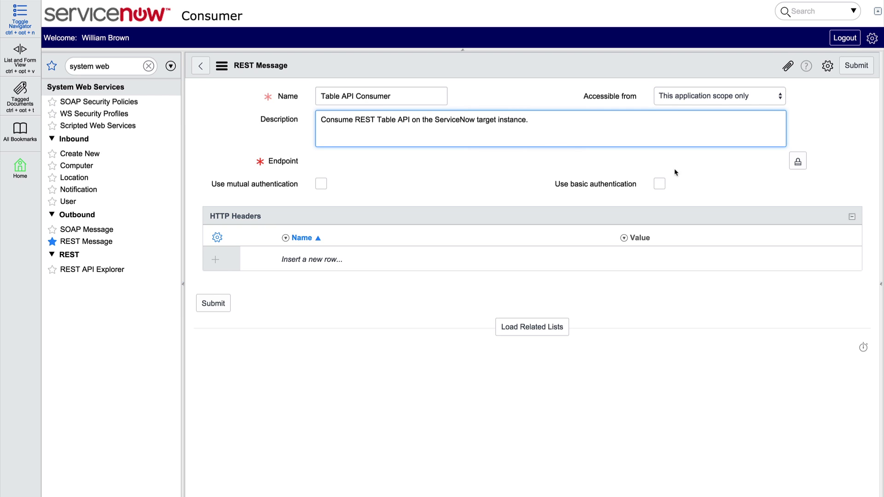
# Step: Paste the copied URL as the endpoint, replace {tableName} with incident, and lock it
pyautogui.click(797, 162)
pyautogui.rightClick(724, 160)
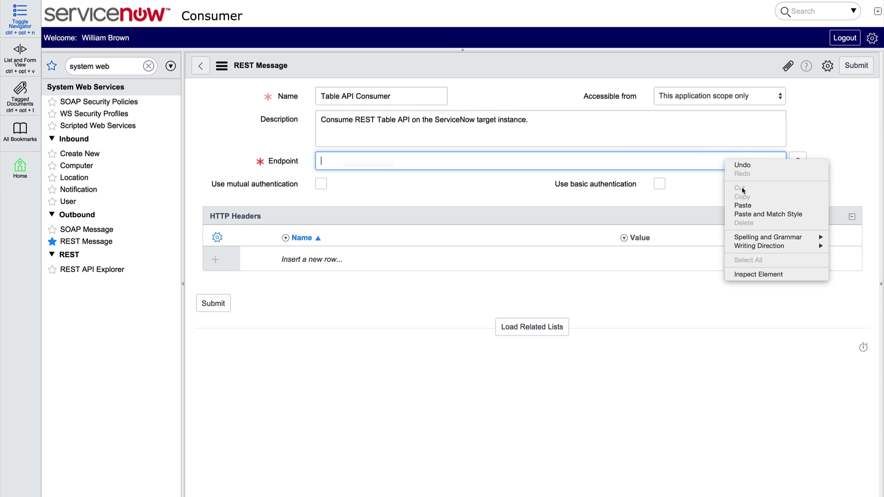
pyautogui.click(742, 205)
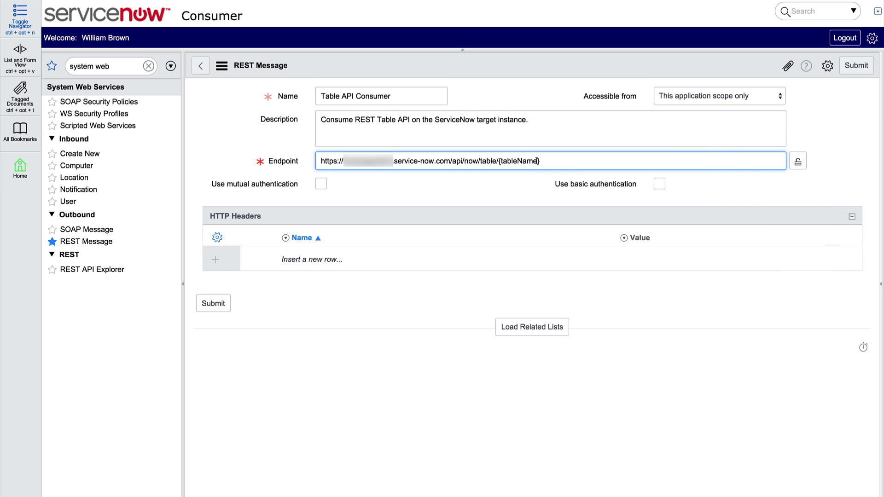
pyautogui.moveTo(537, 160); pyautogui.dragTo(500, 162)
pyautogui.press('BackSpace')
pyautogui.write('inciden')
pyautogui.click(798, 162)
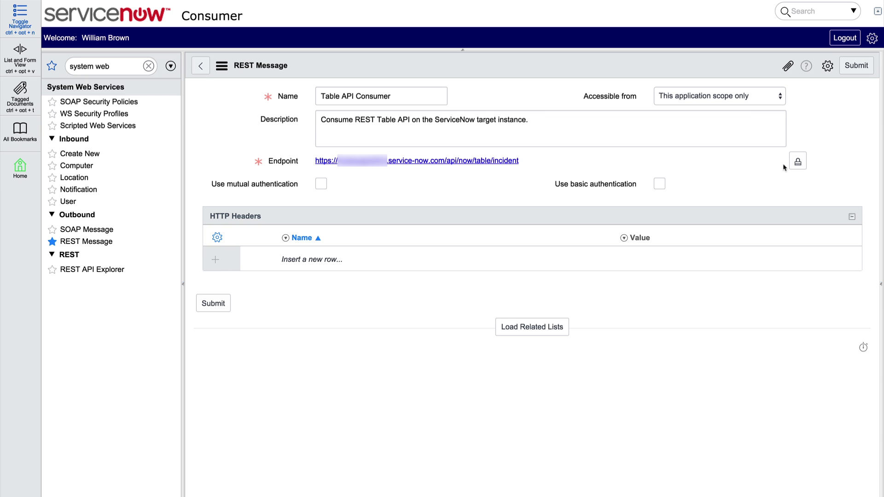
# Step: Enable basic authentication and enter the user ID and account password
pyautogui.click(660, 184)
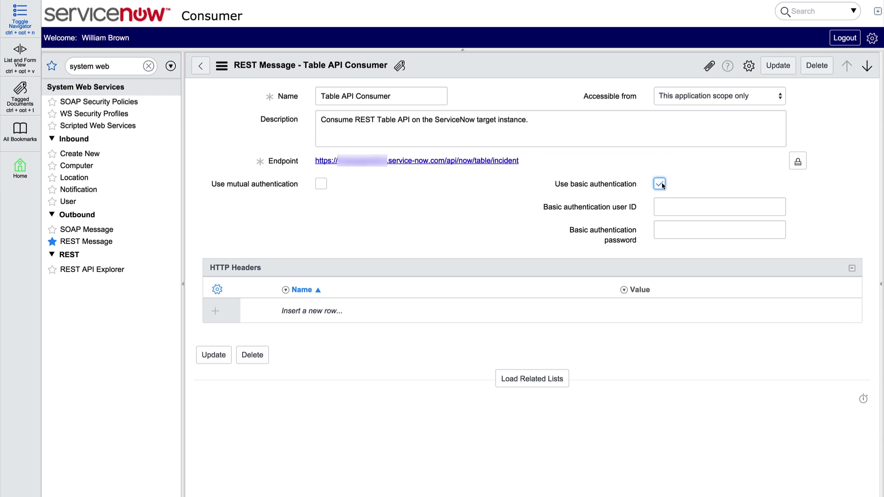
pyautogui.click(671, 209)
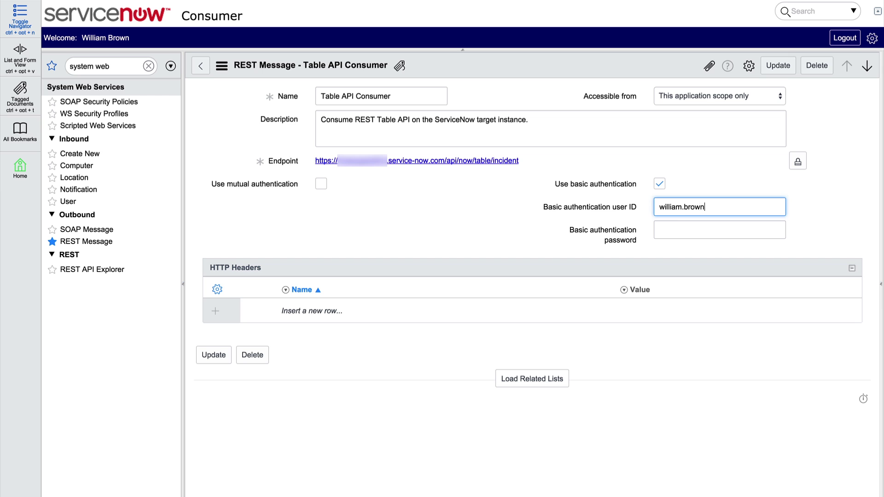
pyautogui.press('Tab')
pyautogui.write('***********')
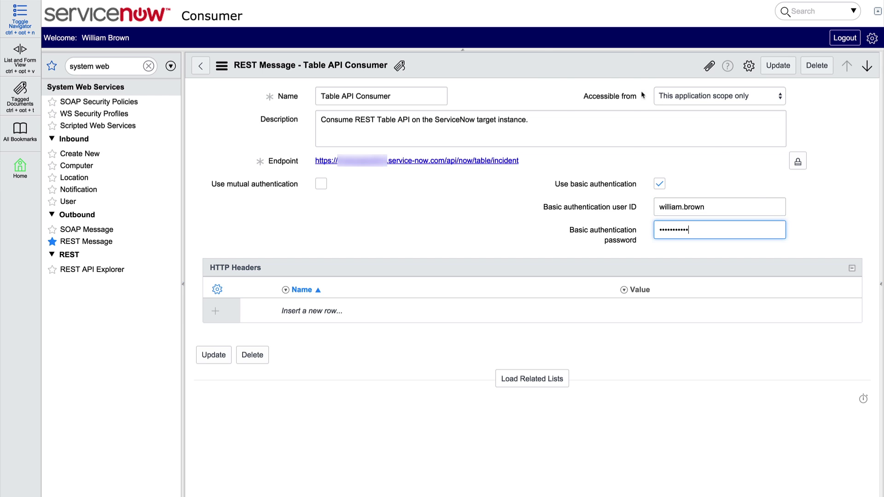
# Step: Save the REST message and load its related HTTP Methods list
pyautogui.rightClick(541, 55)
pyautogui.click(563, 64)
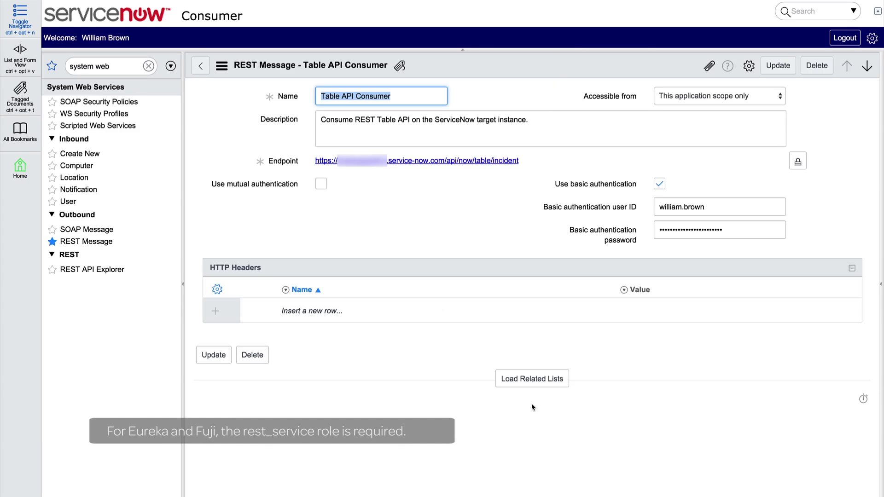
pyautogui.click(518, 384)
pyautogui.scroll(-2, 518, 385)
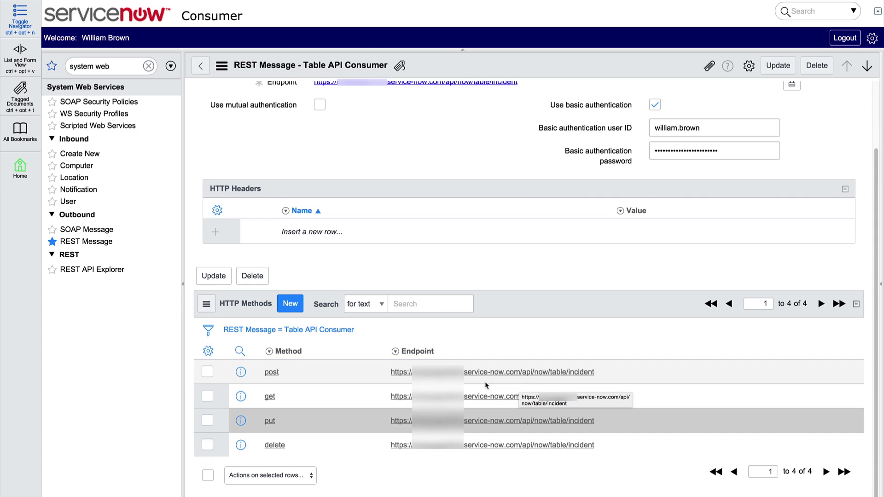
# Step: Open the 'get' record from the Table API Consumer's HTTP Methods list
pyautogui.click(270, 397)
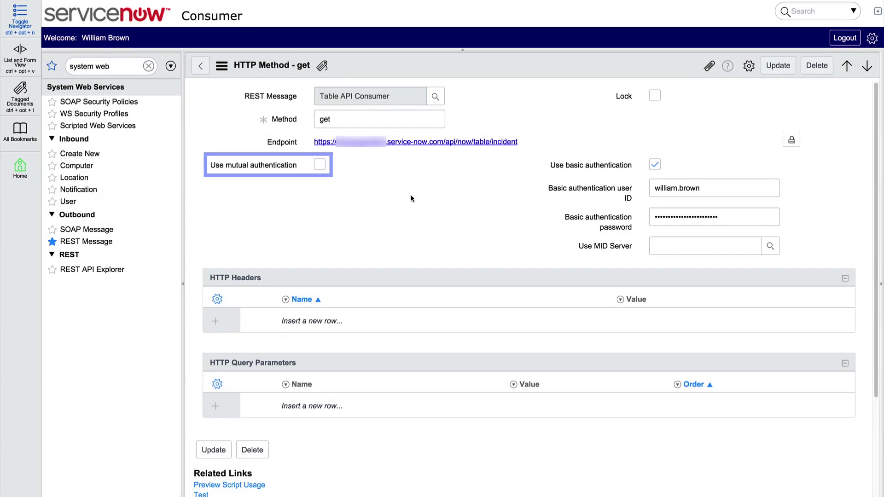
# Step: Look up the available MID servers on the get method
pyautogui.click(770, 245)
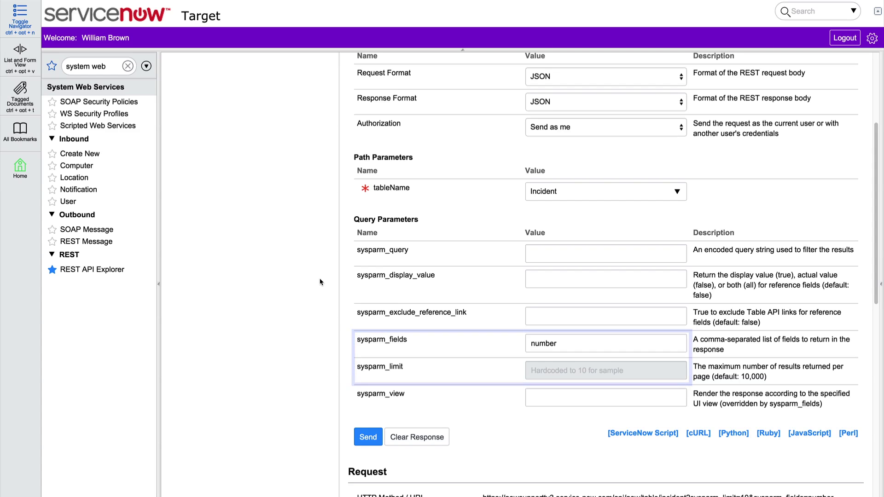
# Step: Add an HTTP query parameter sysparm_fields with value number
pyautogui.doubleClick(363, 340)
pyautogui.rightClick(372, 340)
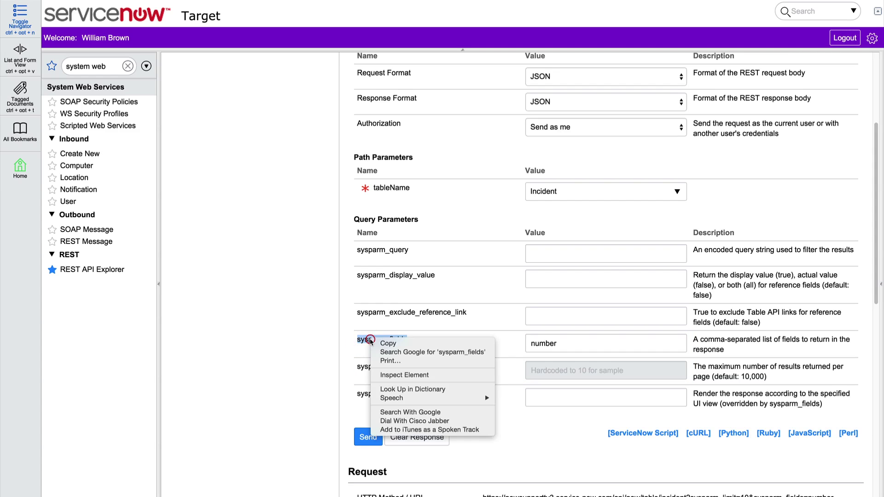
pyautogui.click(387, 344)
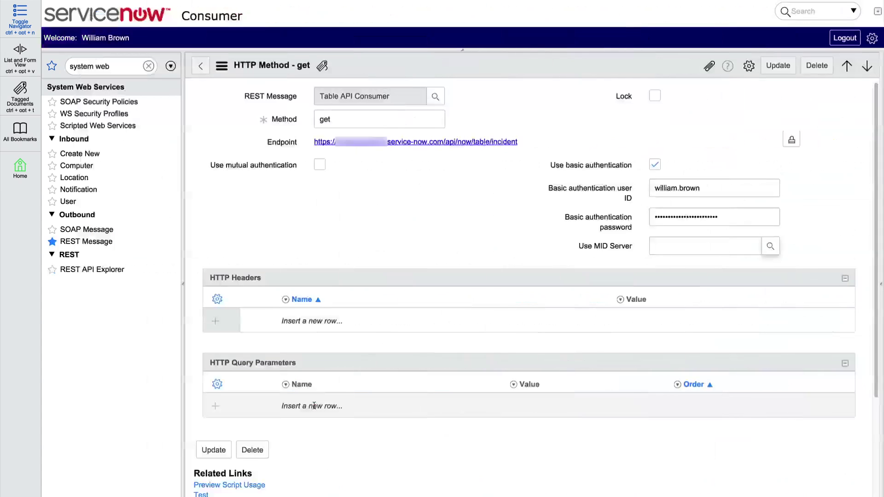
pyautogui.click(324, 406)
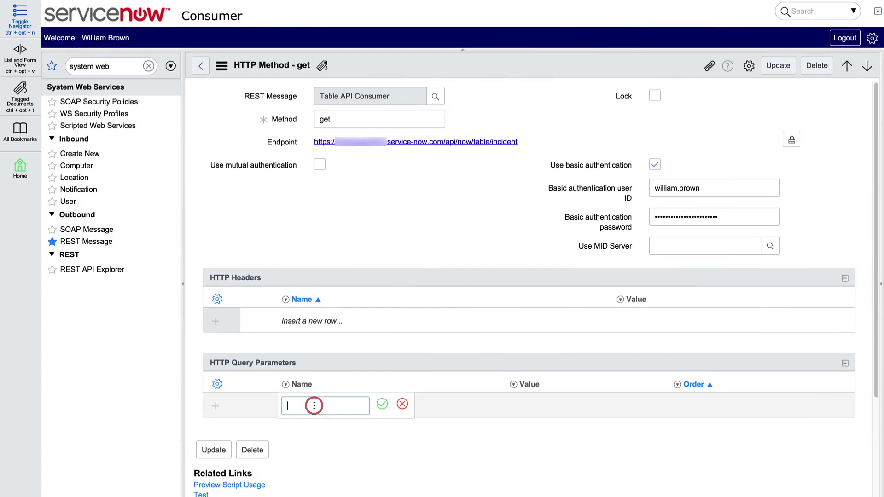
pyautogui.rightClick(314, 405)
pyautogui.click(323, 405)
pyautogui.click(382, 404)
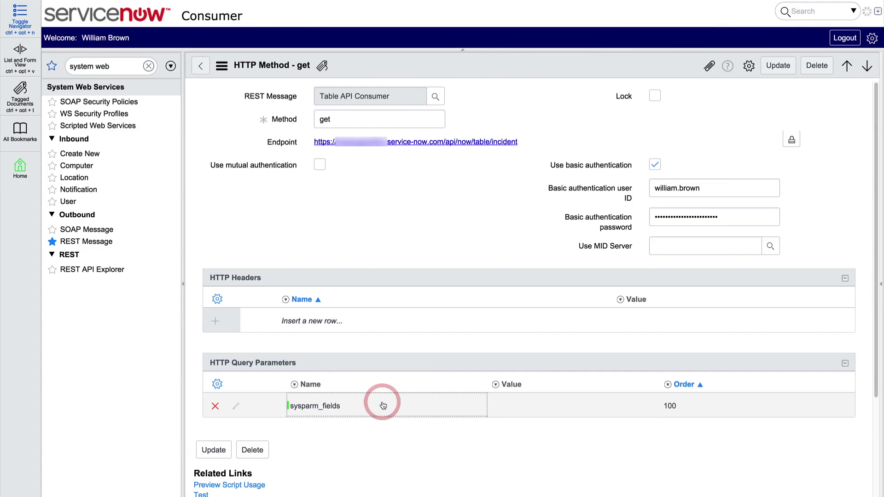
pyautogui.click(523, 399)
pyautogui.write('number')
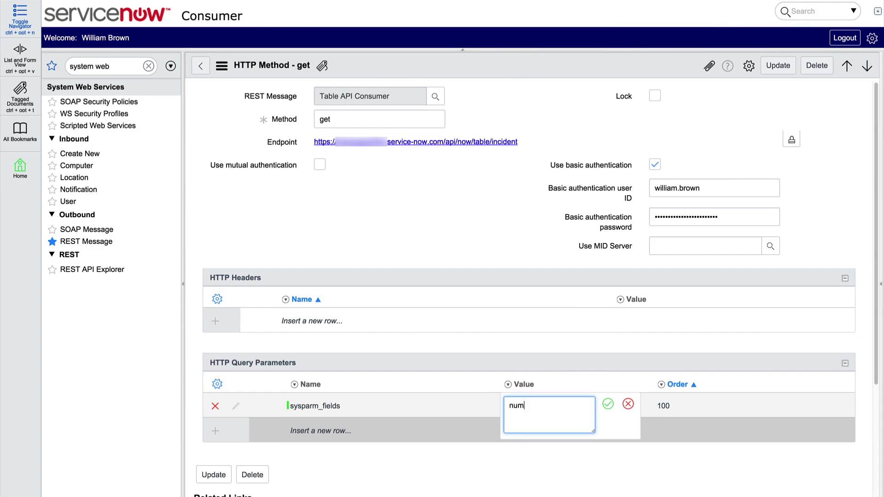
pyautogui.click(608, 404)
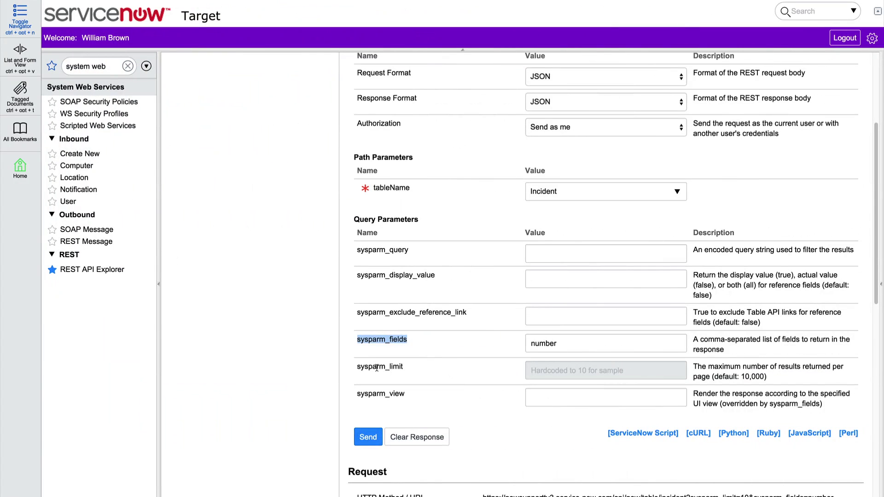
# Step: Add an HTTP query parameter sysparm_limit with value 5
pyautogui.doubleClick(376, 366)
pyautogui.rightClick(378, 369)
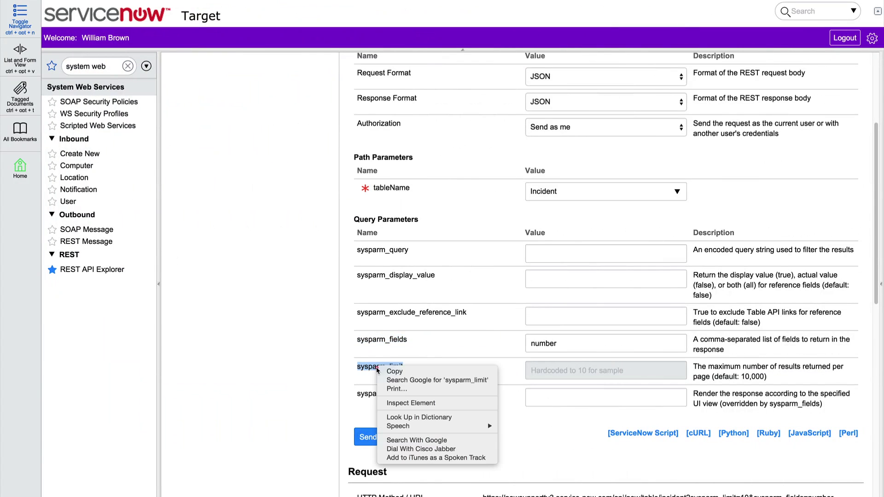
pyautogui.click(392, 371)
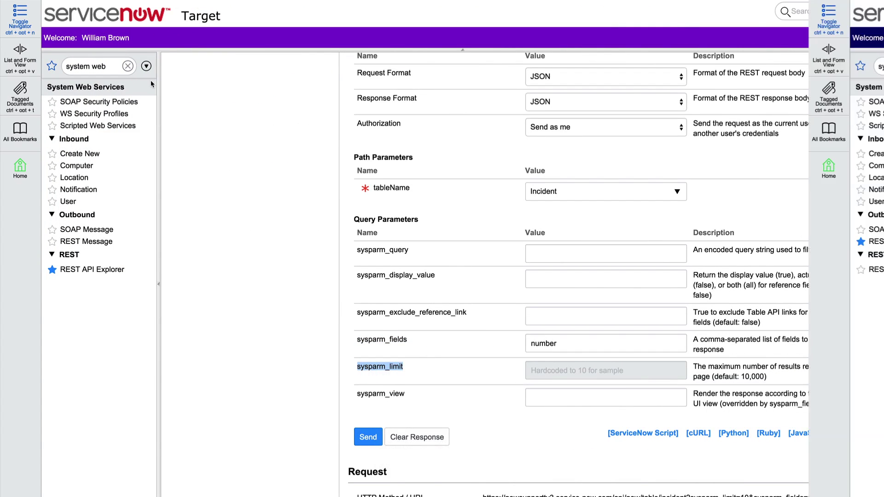
pyautogui.click(335, 428)
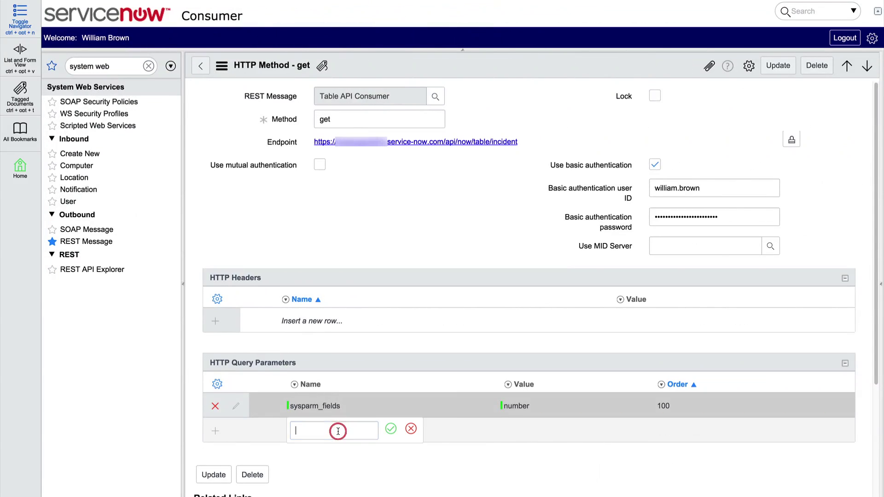
pyautogui.rightClick(338, 430)
pyautogui.click(351, 410)
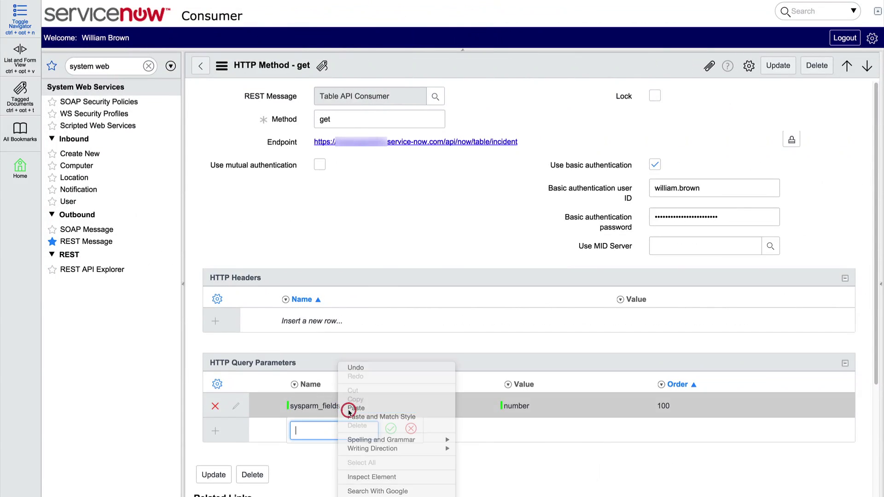
pyautogui.click(390, 431)
pyautogui.doubleClick(523, 432)
pyautogui.write('5')
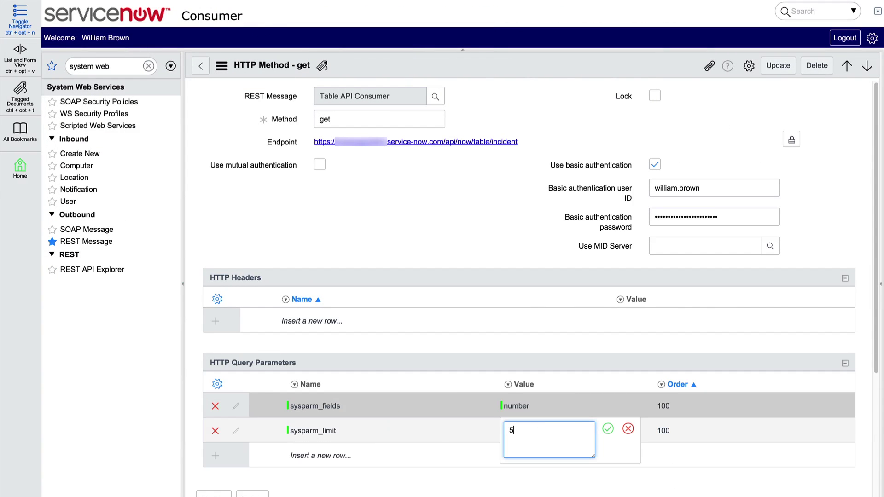
pyautogui.click(606, 429)
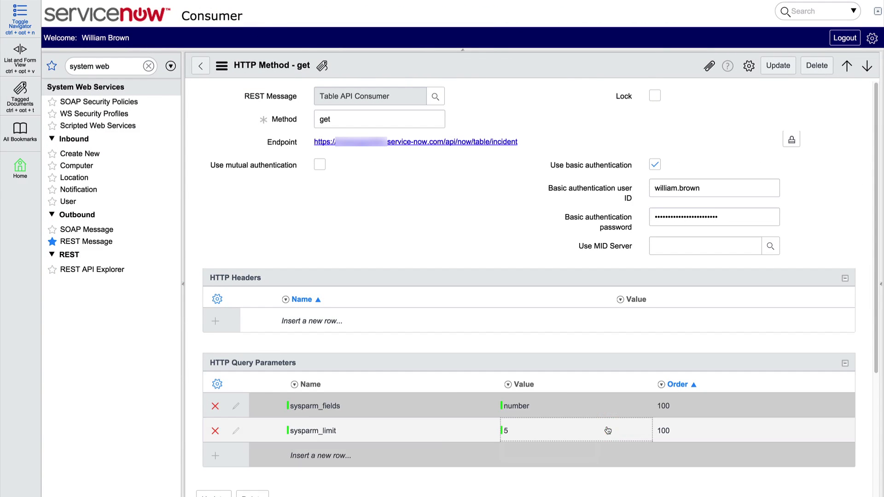
# Step: Save the get method and run a test of it
pyautogui.rightClick(507, 68)
pyautogui.click(524, 76)
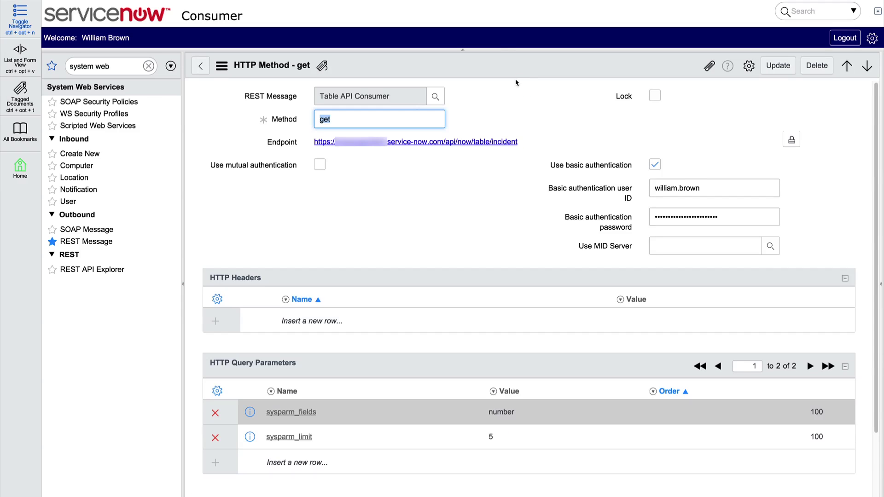
pyautogui.scroll(-2, 458, 182)
pyautogui.scroll(-1, 458, 184)
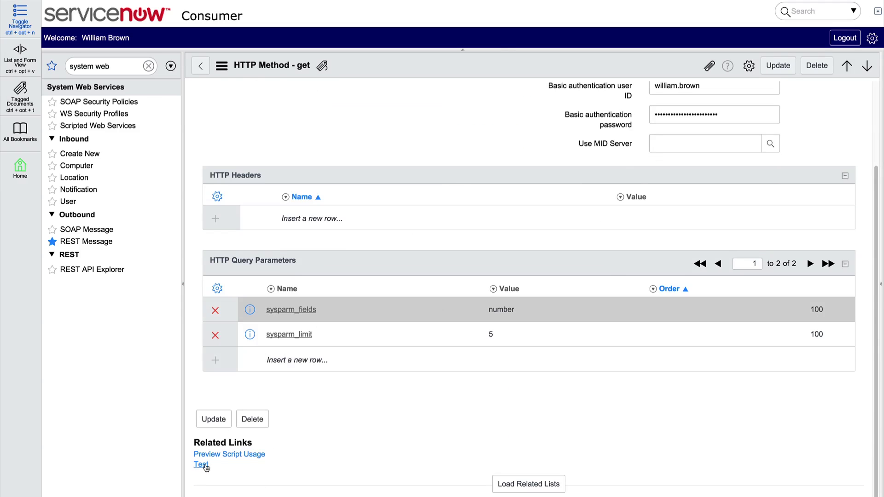
pyautogui.click(201, 464)
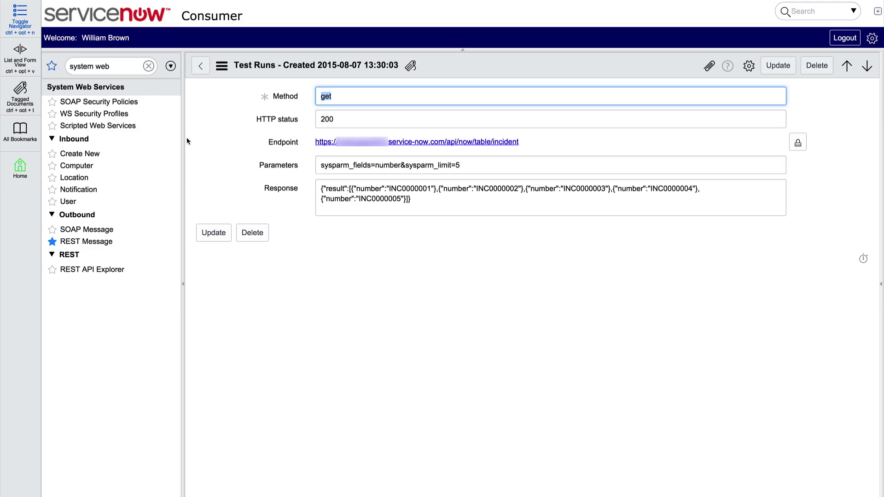
# Step: Go back from the get method's test run to the get method record
pyautogui.click(200, 71)
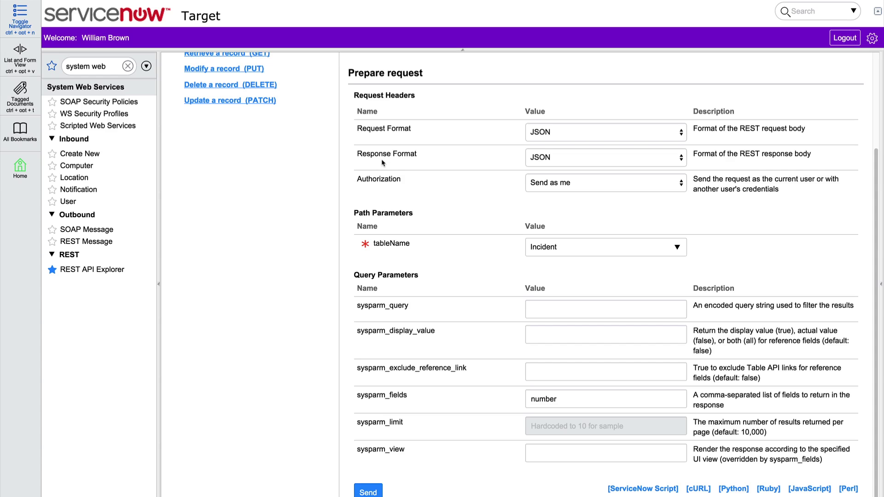
# Step: Switch the explorer's response format to XML and send the Incident request
pyautogui.click(631, 156)
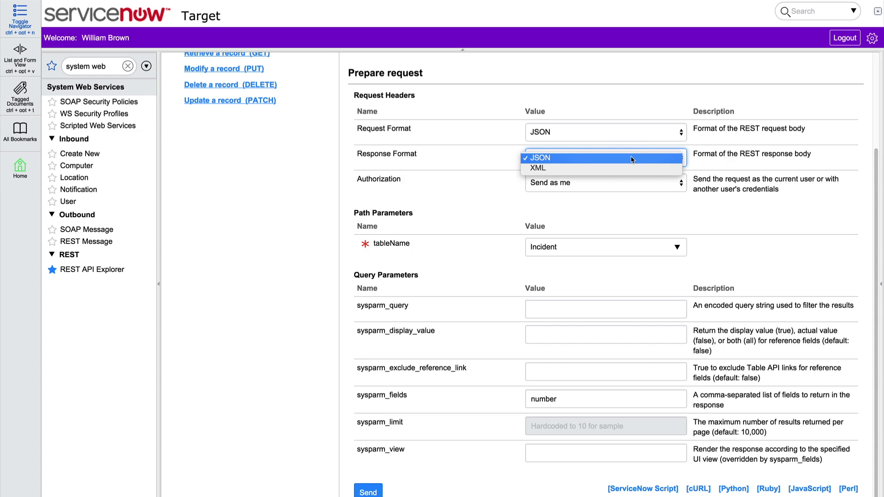
pyautogui.click(629, 166)
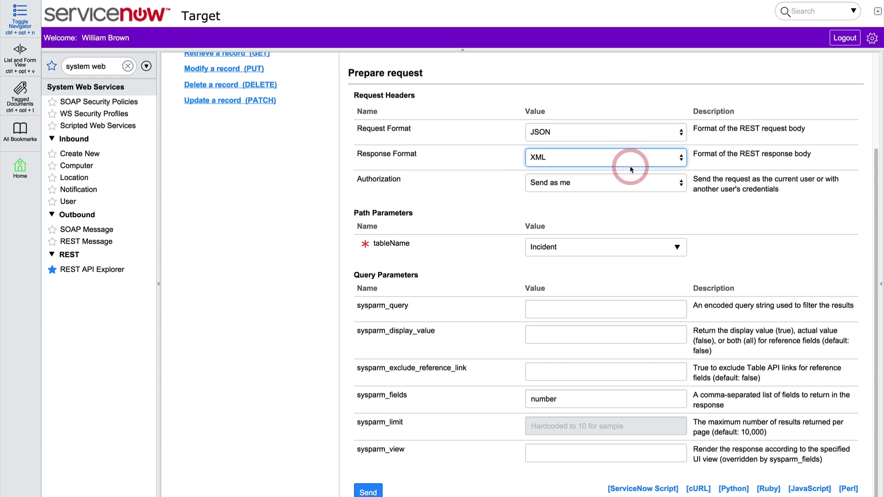
pyautogui.click(371, 492)
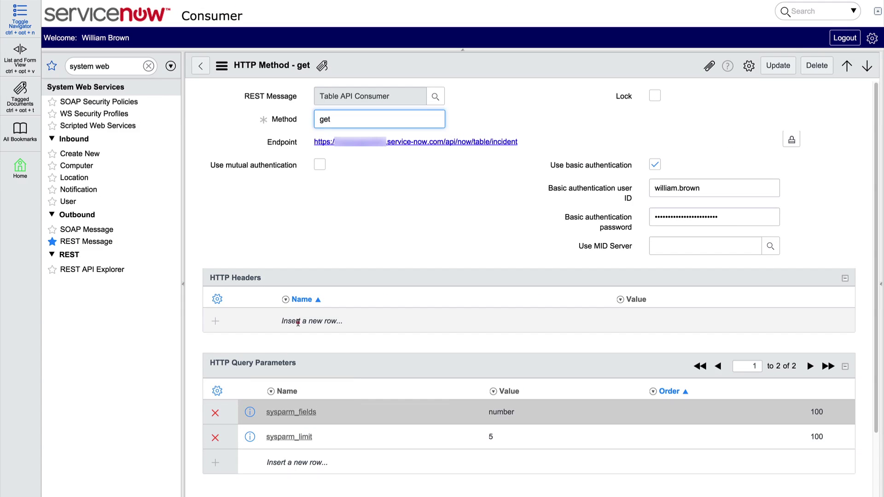
# Step: Insert an Accept header with value application/xml in the get method and save the record
pyautogui.click(298, 322)
pyautogui.write('Accept')
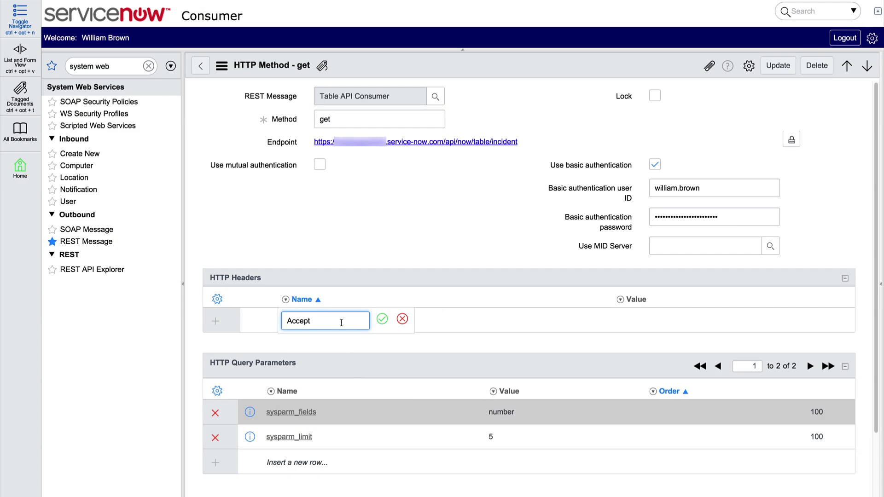
pyautogui.click(382, 319)
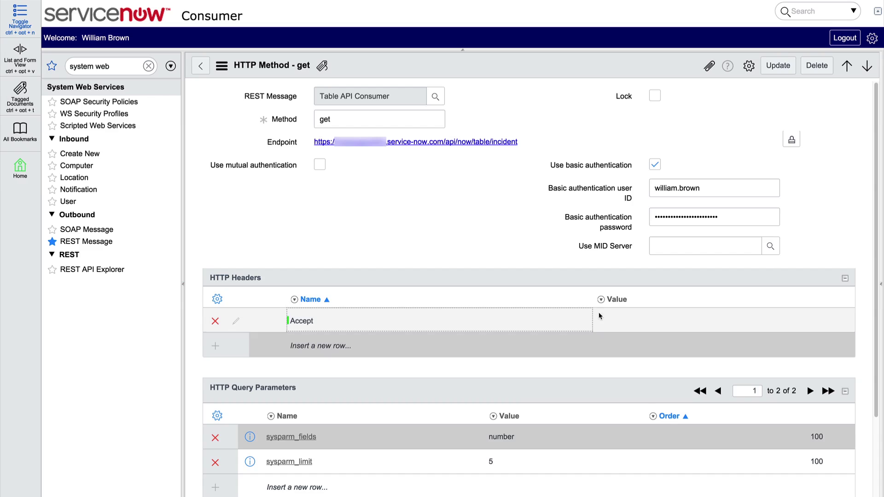
pyautogui.click(615, 315)
pyautogui.write('application')
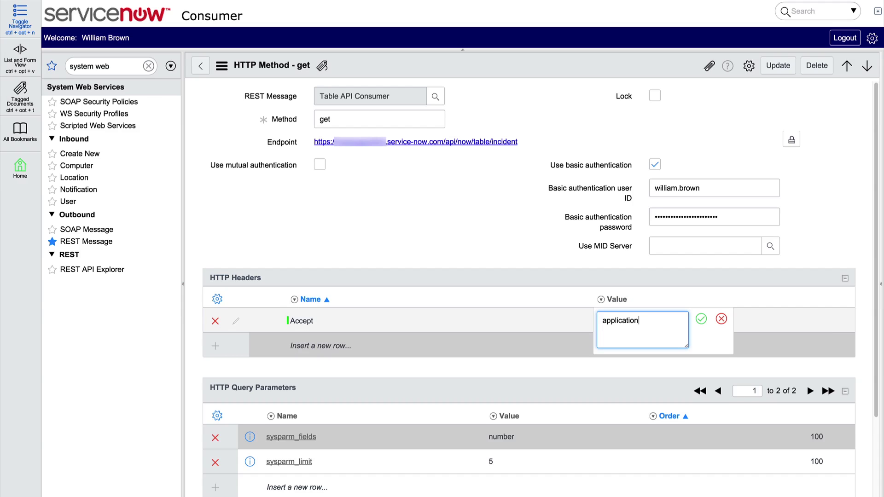
pyautogui.write('/xml')
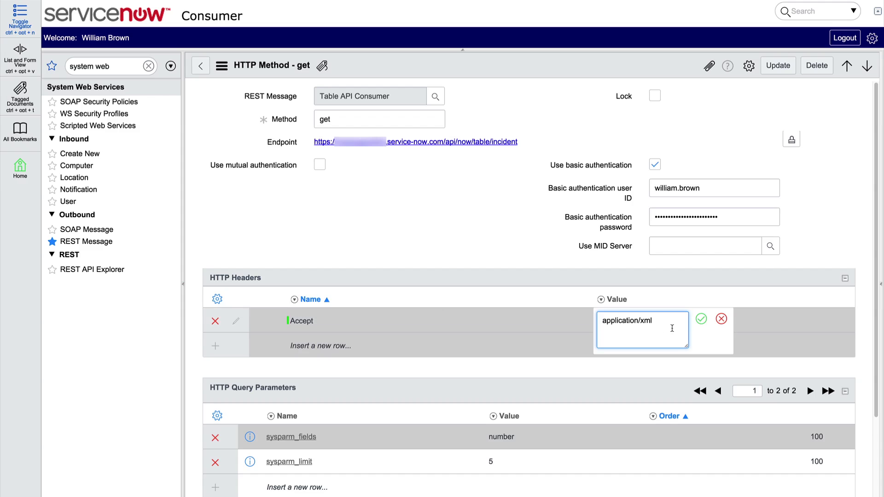
pyautogui.click(701, 319)
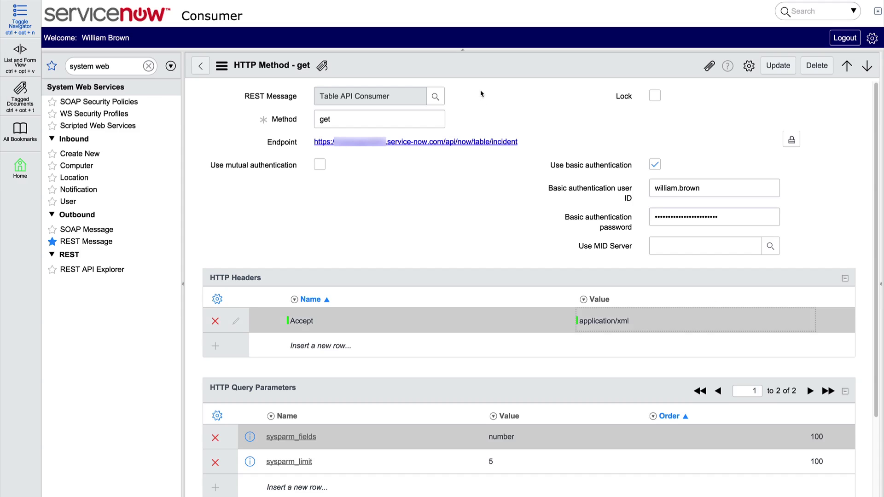
pyautogui.rightClick(479, 65)
pyautogui.click(492, 70)
pyautogui.scroll(-3, 474, 215)
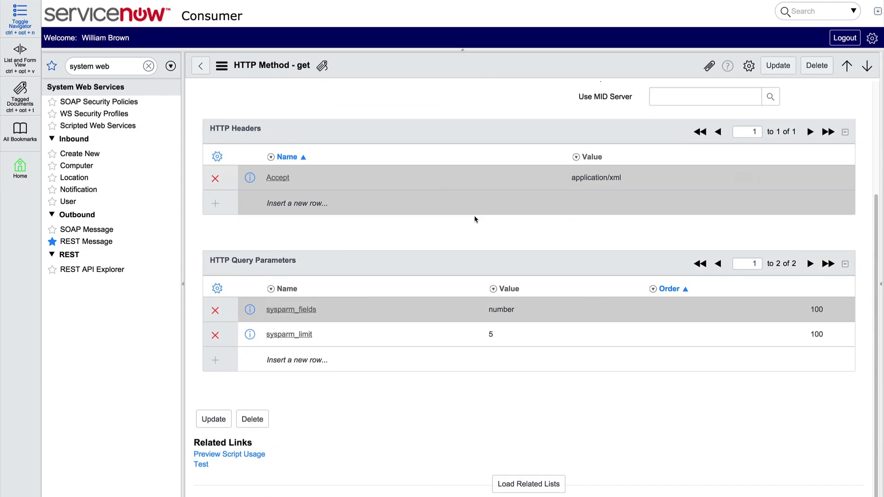
# Step: Rerun the get method test, then open the earlier 13:23:22 test run from its related lists
pyautogui.click(206, 462)
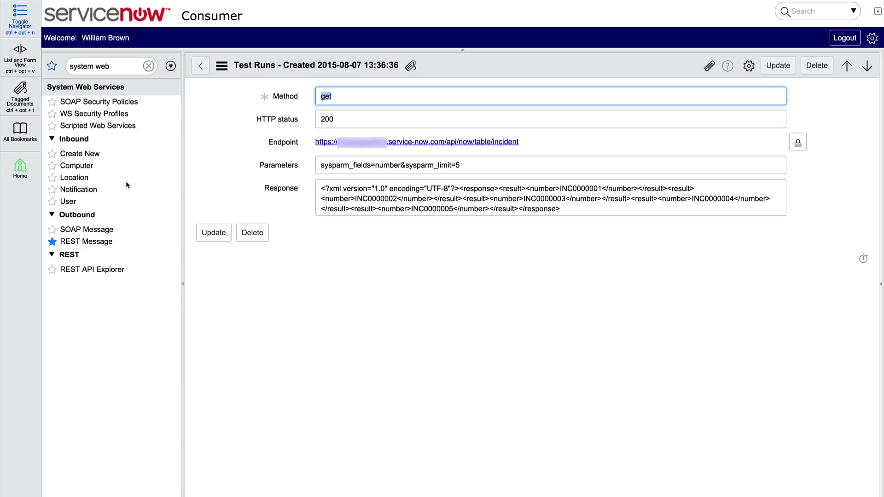
pyautogui.click(200, 65)
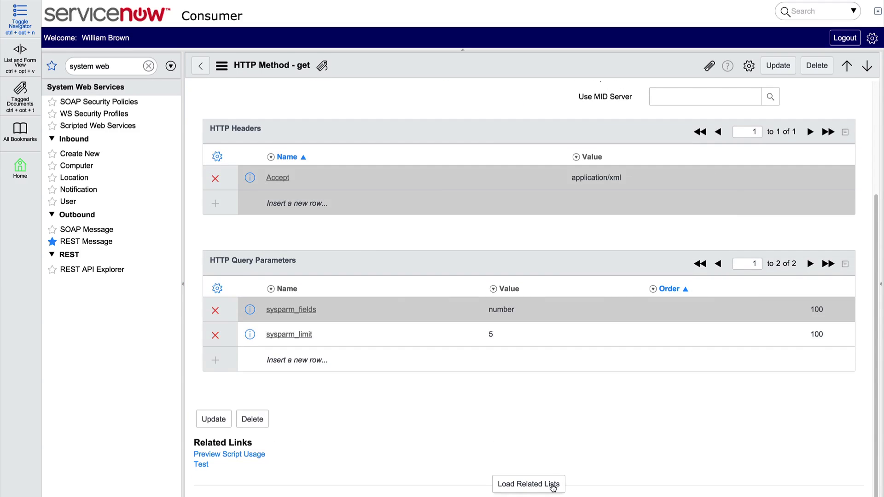
pyautogui.click(529, 484)
pyautogui.scroll(-3, 332, 444)
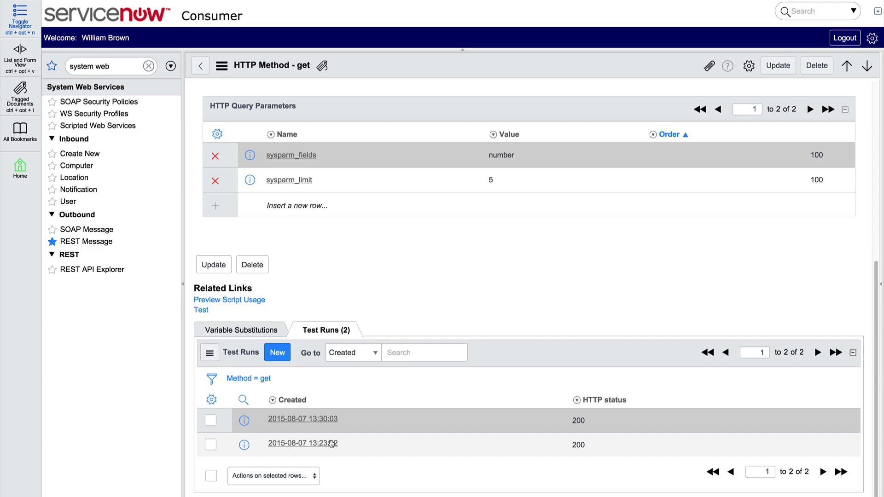
pyautogui.click(332, 443)
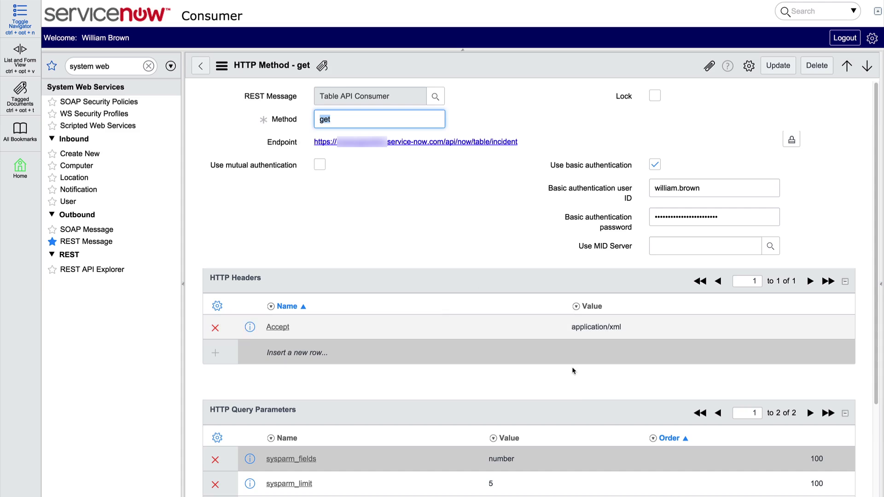
# Step: Change the sysparm_limit value to ${var1} and save the get method
pyautogui.doubleClick(500, 484)
pyautogui.write('${var')
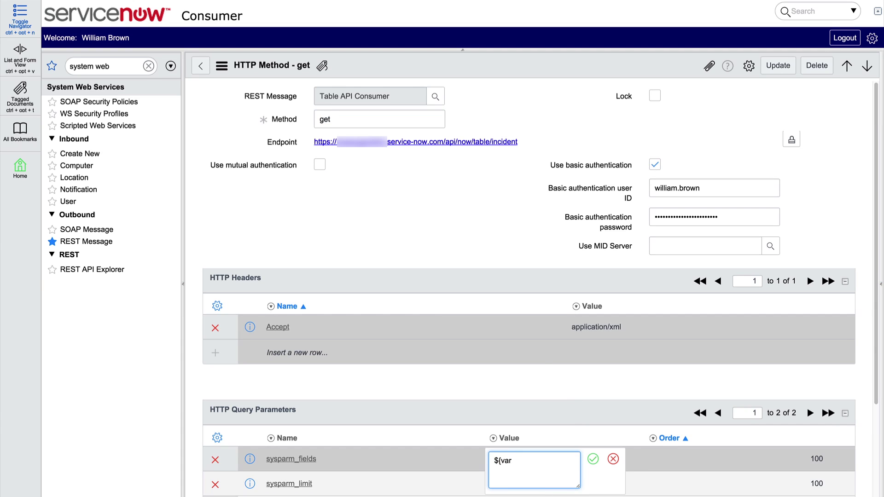
pyautogui.write('1}')
pyautogui.click(593, 459)
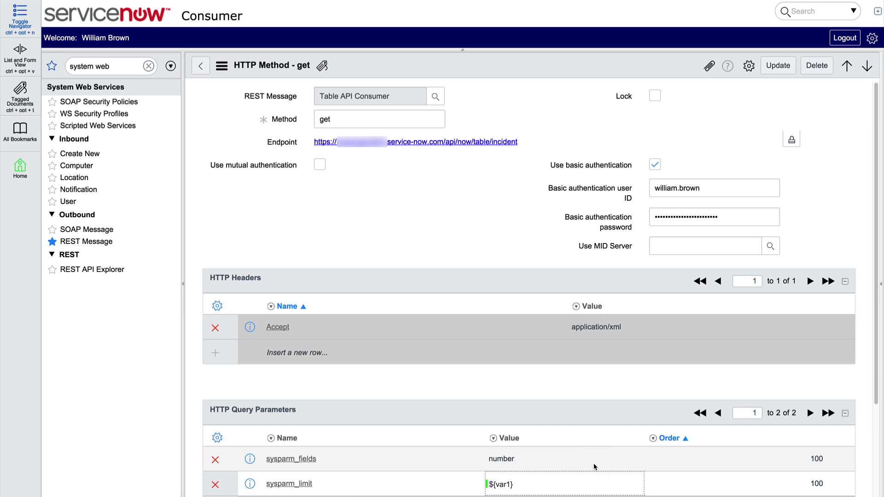
pyautogui.rightClick(422, 73)
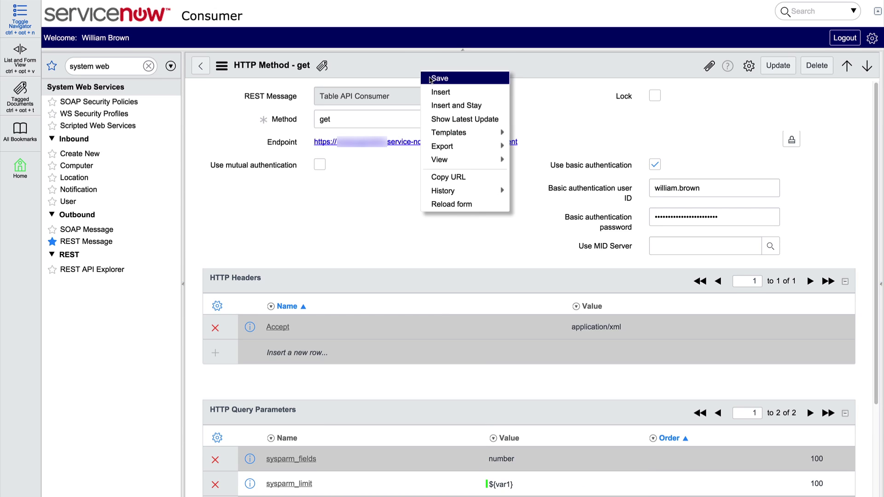
pyautogui.click(429, 76)
pyautogui.scroll(-3, 518, 134)
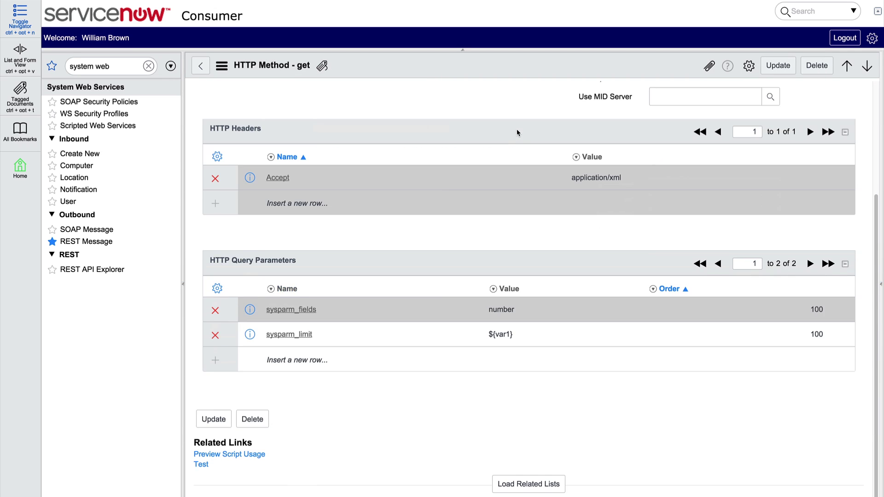
# Step: Add a var1 variable substitution with test value 1
pyautogui.click(536, 487)
pyautogui.scroll(-3, 537, 487)
pyautogui.click(266, 328)
pyautogui.click(320, 352)
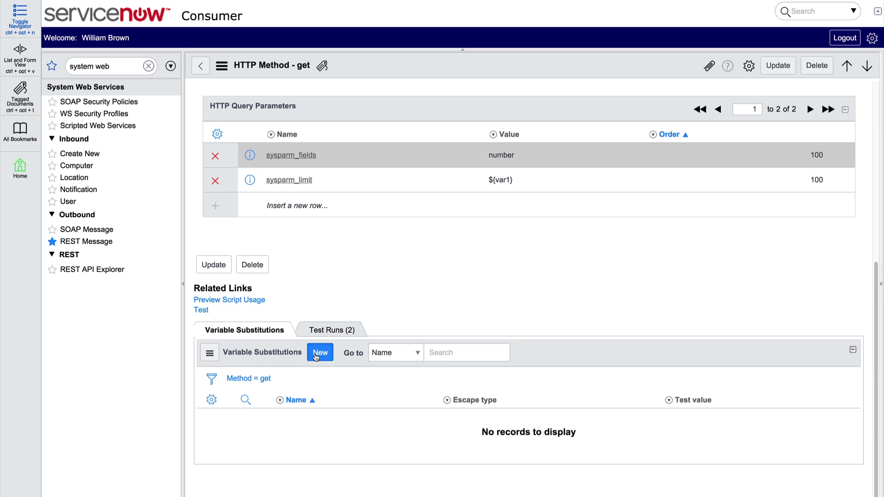
pyautogui.click(348, 137)
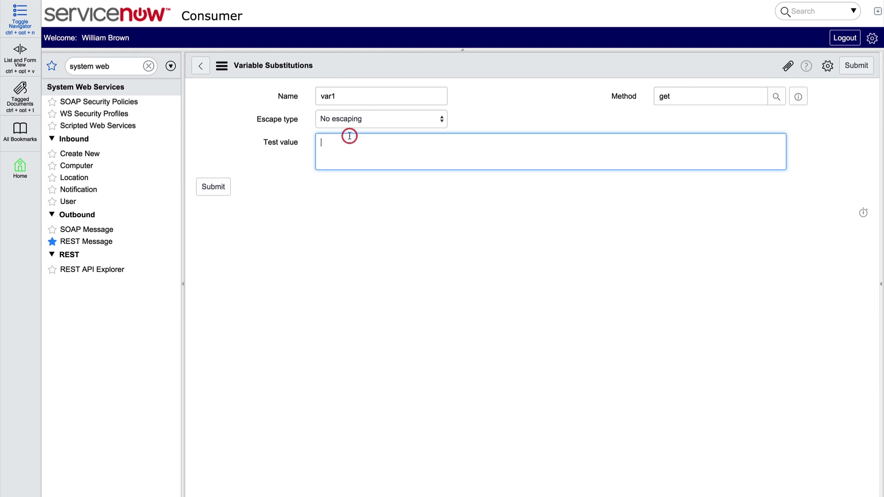
pyautogui.write('1')
pyautogui.click(227, 189)
pyautogui.scroll(-5, 383, 252)
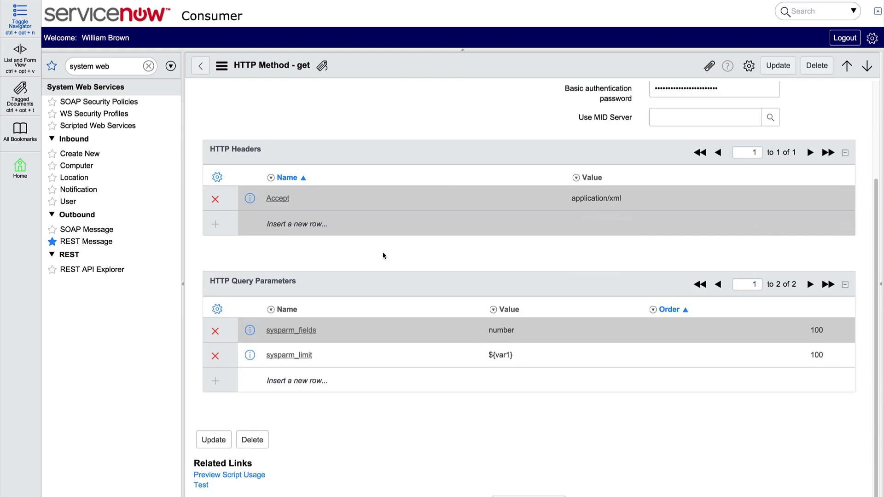
# Step: Test the get method, which now returns only INC0000001
pyautogui.click(204, 466)
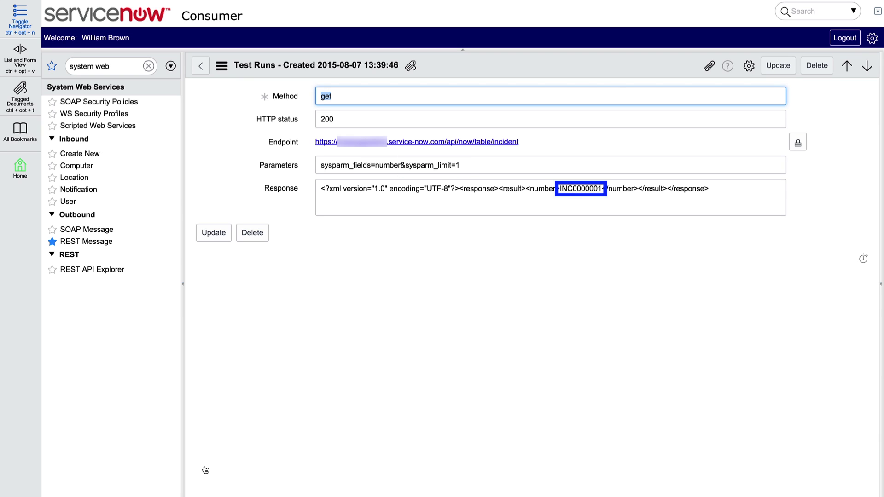
pyautogui.click(200, 66)
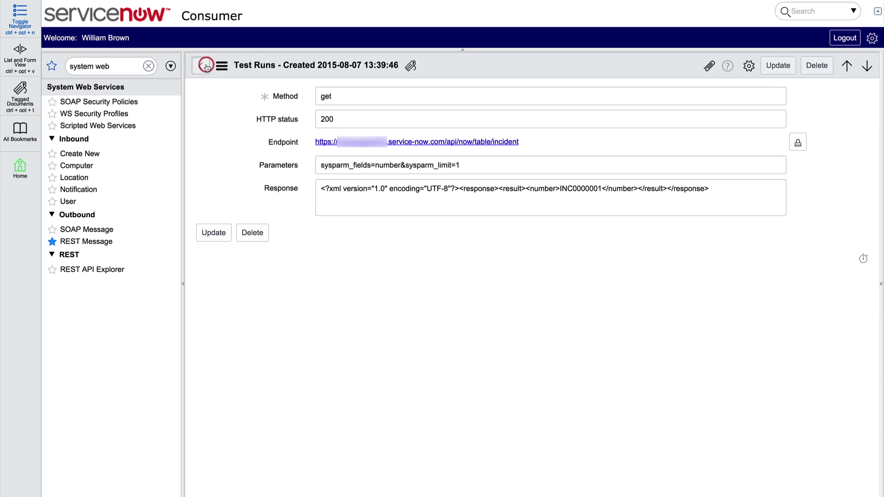
pyautogui.scroll(-3, 223, 109)
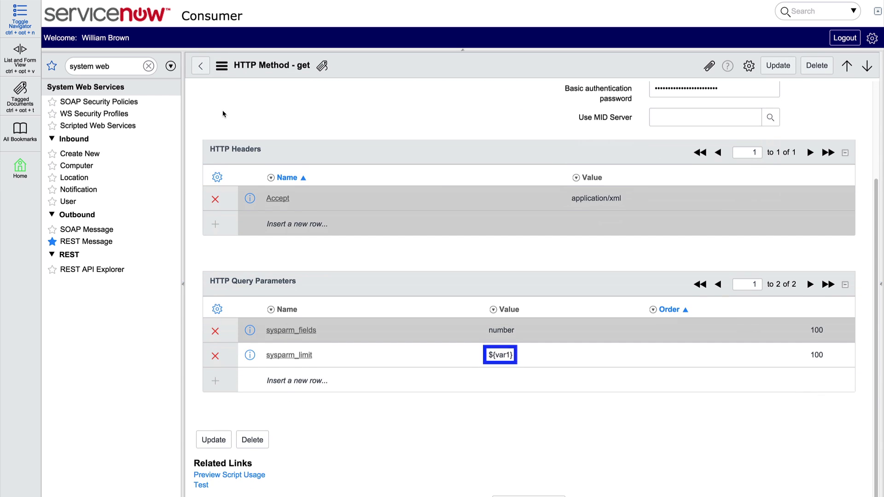
pyautogui.scroll(2, 222, 110)
pyautogui.scroll(1, 222, 110)
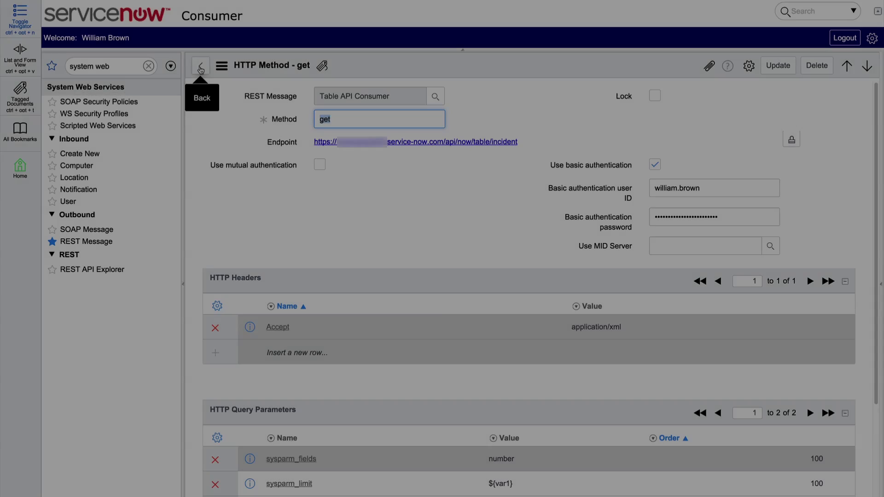
# Step: Open Table API Consumer's post method and load the explorer's Create a record (POST) request
pyautogui.click(200, 65)
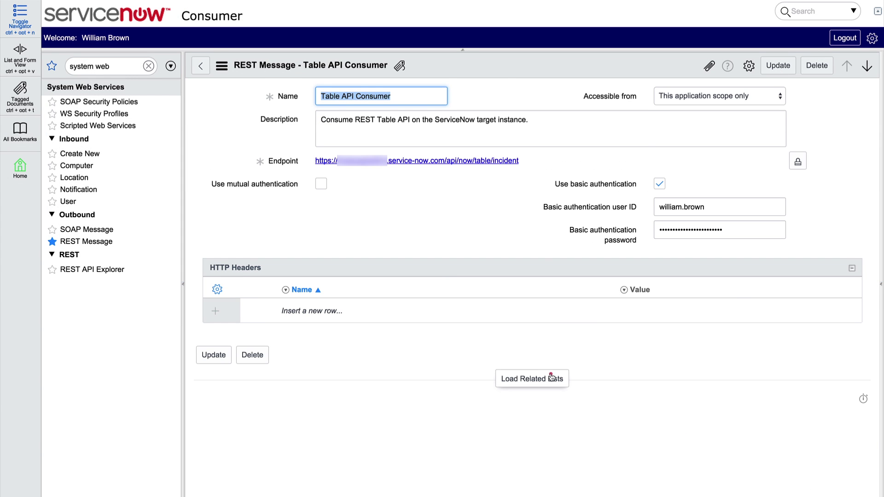
pyautogui.click(551, 377)
pyautogui.scroll(-2, 460, 368)
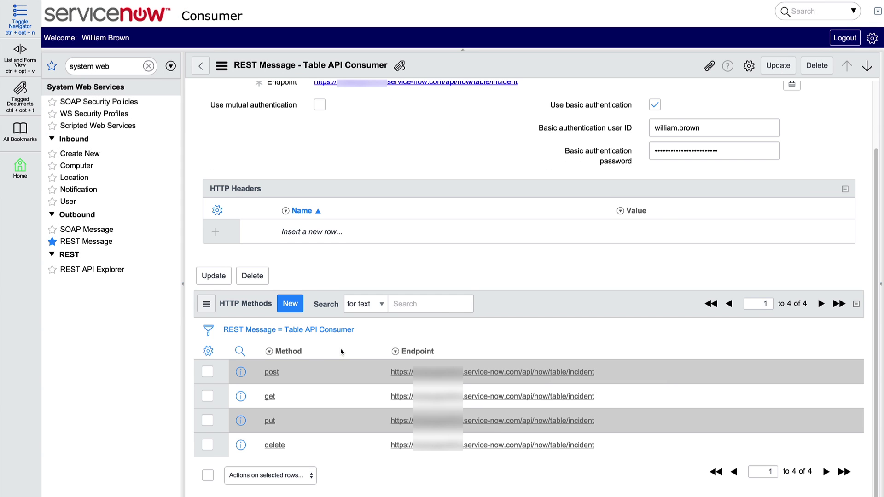
pyautogui.click(276, 373)
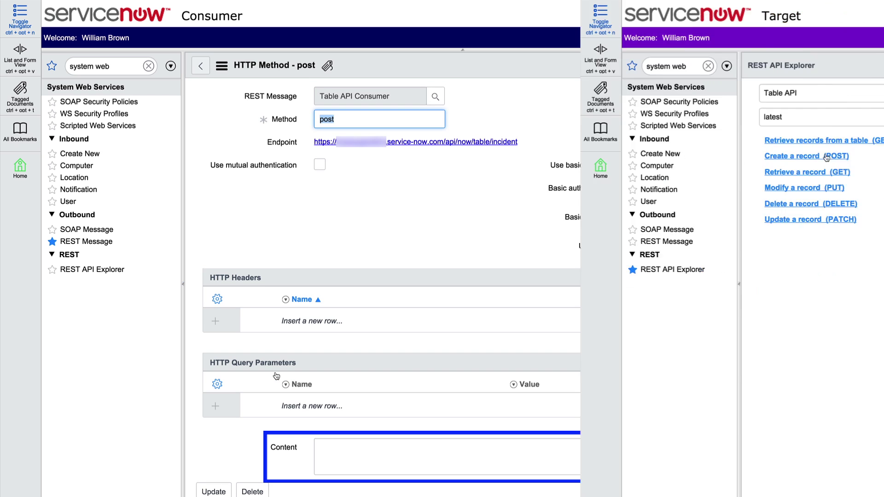
pyautogui.click(246, 157)
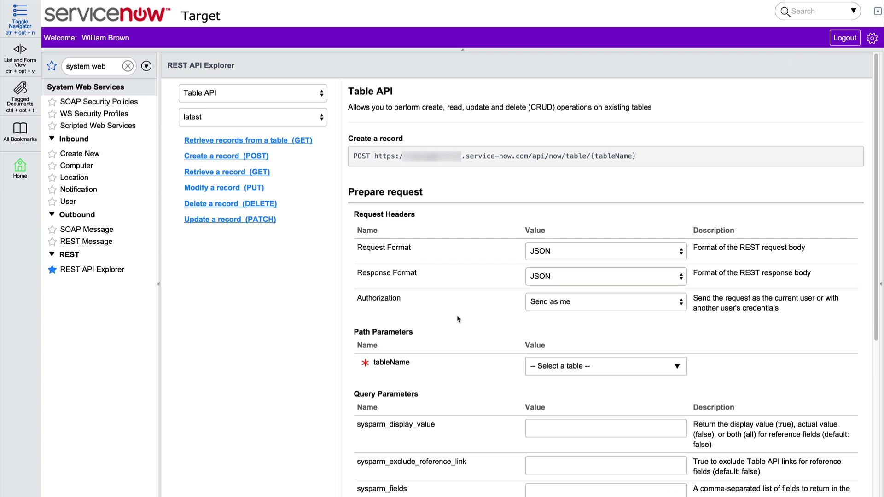
# Step: Target the Incident table and add short_description 'need to access sales database' to the body
pyautogui.click(659, 363)
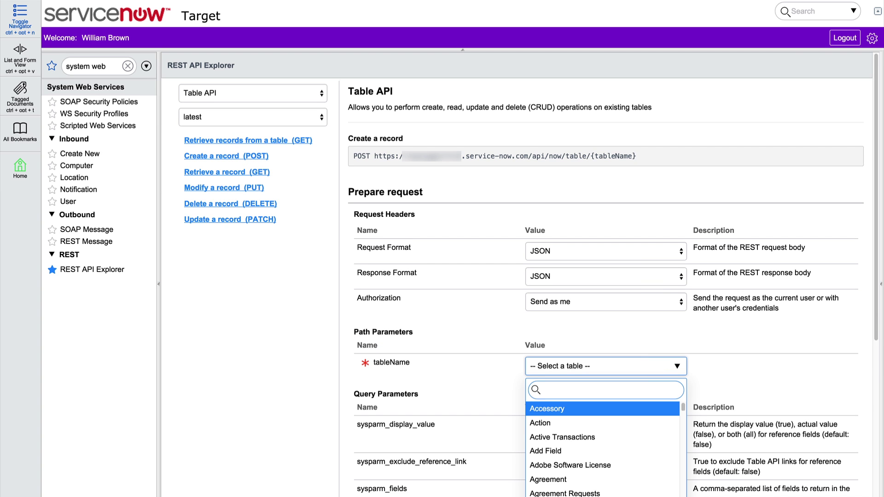
pyautogui.write('inc')
pyautogui.press('Return')
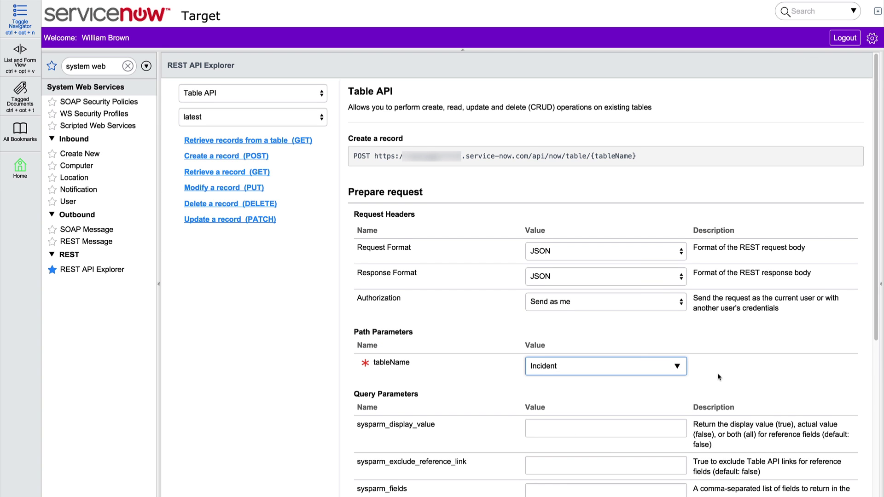
pyautogui.scroll(-2, 719, 374)
pyautogui.scroll(-5, 719, 374)
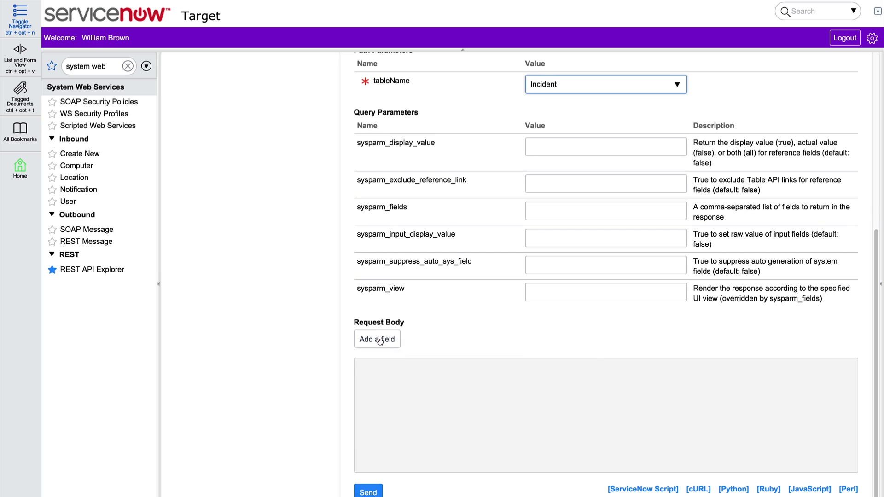
pyautogui.click(376, 339)
pyautogui.click(387, 339)
pyautogui.write('shor')
pyautogui.press('Return')
pyautogui.click(582, 339)
pyautogui.write('need')
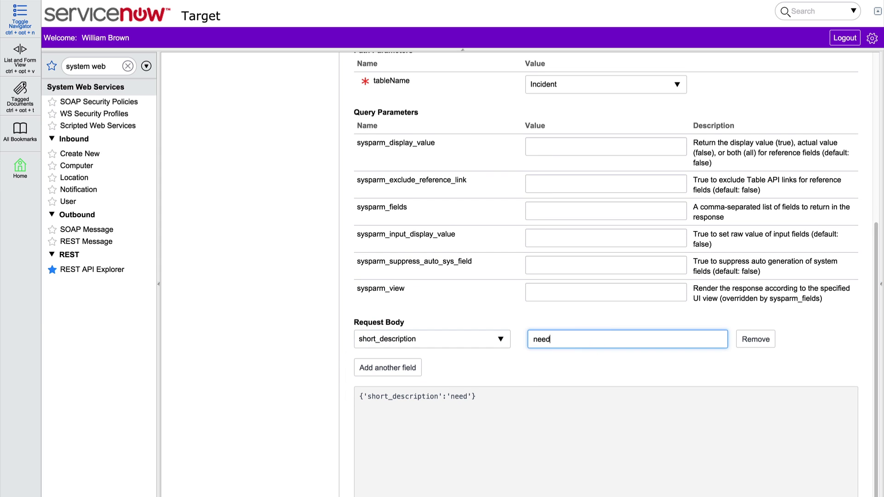
pyautogui.write(' to access sales database')
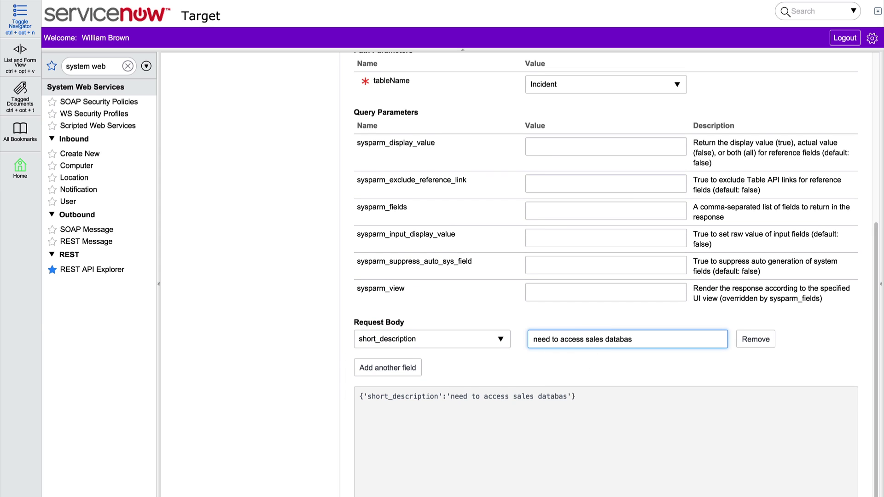
# Step: Add urgency 1 to the body and send the POST, confirming the data change
pyautogui.click(402, 368)
pyautogui.click(411, 364)
pyautogui.write('urg')
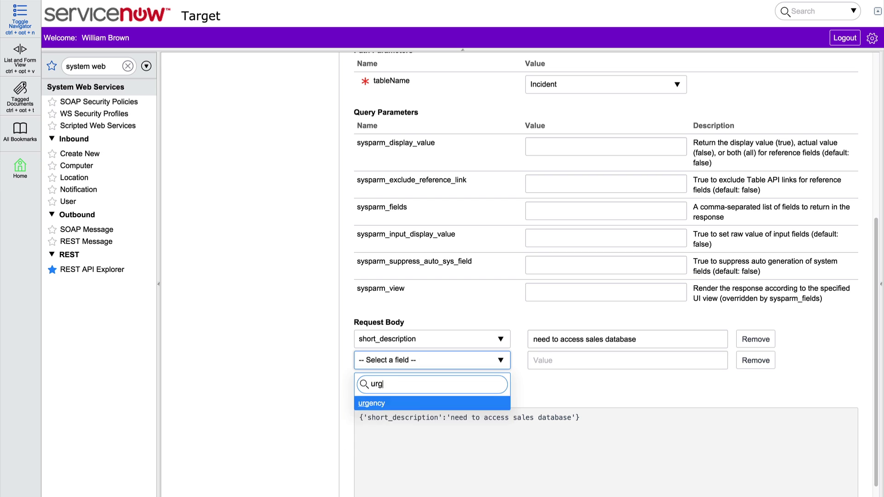
pyautogui.press('Return')
pyautogui.press('Tab')
pyautogui.write('1')
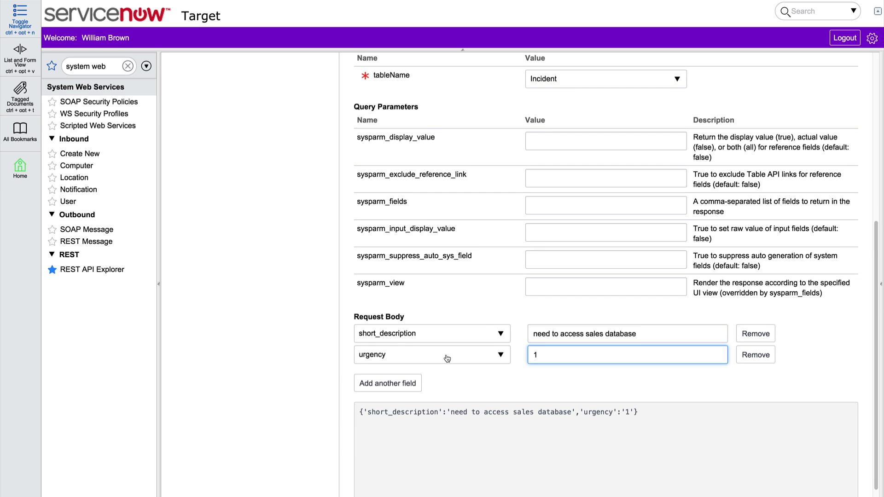
pyautogui.scroll(-2, 443, 359)
pyautogui.click(378, 493)
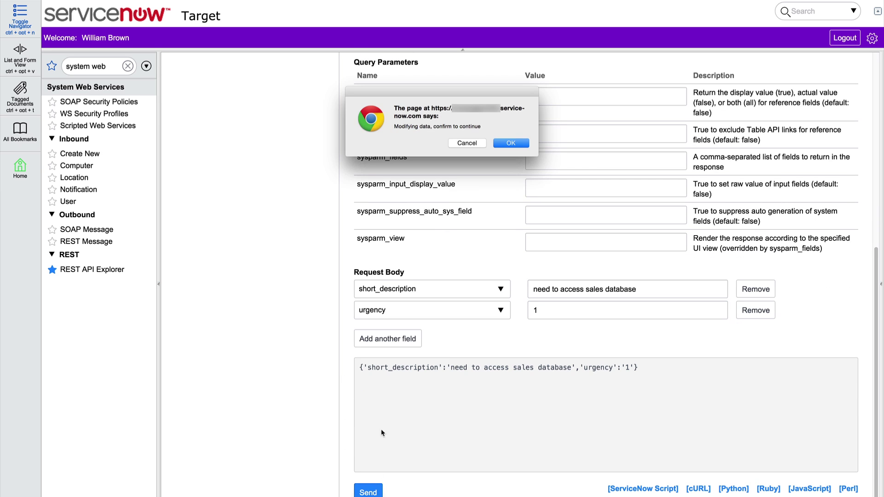
pyautogui.click(506, 144)
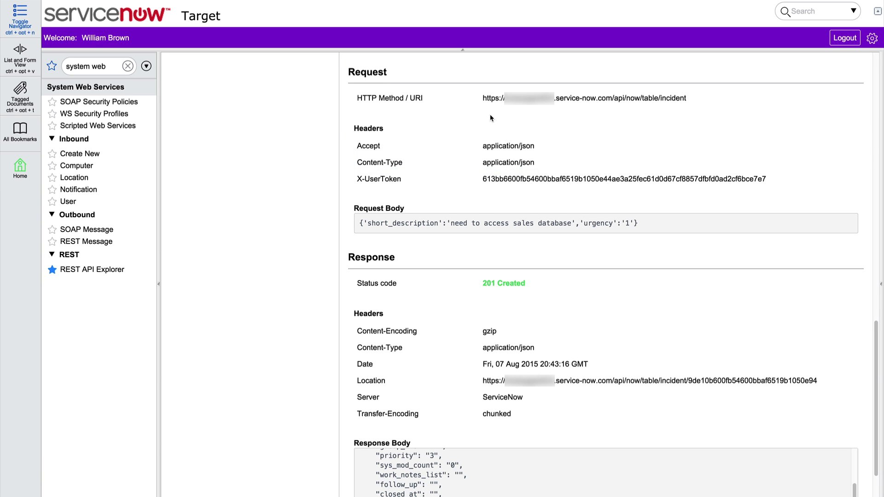
# Step: Copy the explorer's JSON request body into the post method's Content field
pyautogui.tripleClick(410, 224)
pyautogui.rightClick(408, 222)
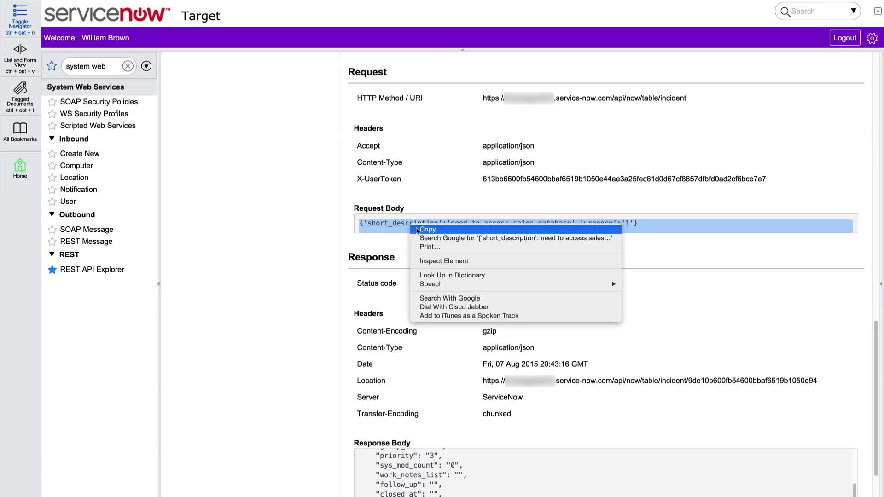
pyautogui.click(423, 231)
pyautogui.hotkey('ctrl', 'Right')
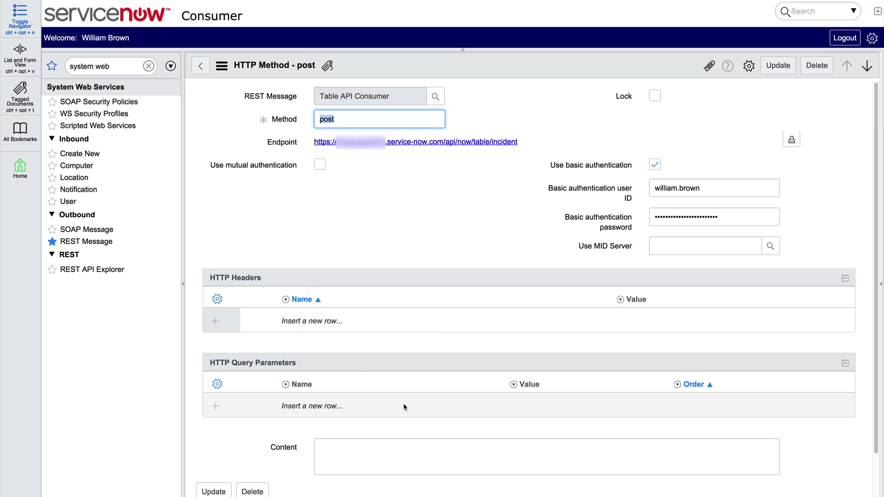
pyautogui.rightClick(389, 446)
pyautogui.click(400, 440)
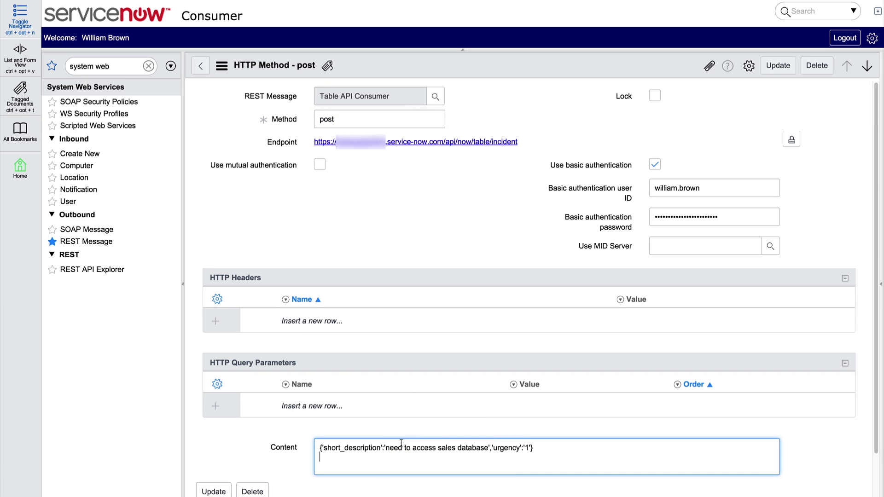
# Step: Add a Content-Type header with value application/json
pyautogui.click(318, 320)
pyautogui.write('Content-Type')
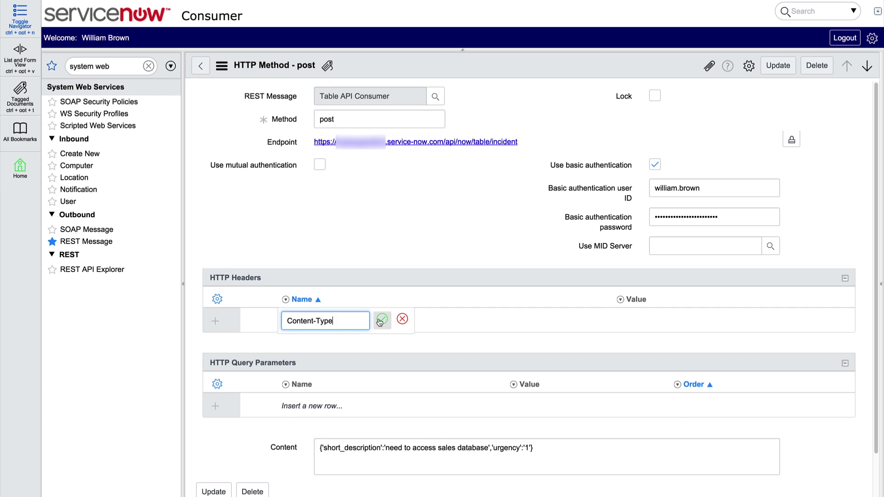
pyautogui.click(382, 319)
pyautogui.click(612, 321)
pyautogui.write('application/json')
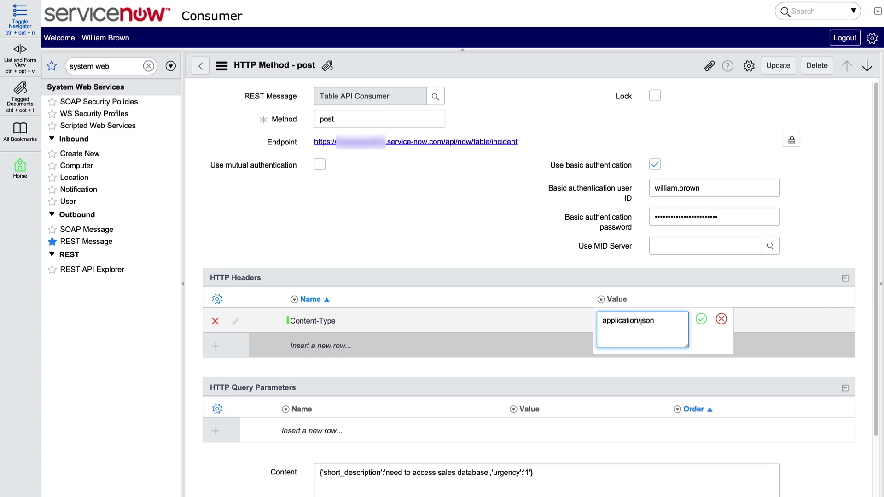
pyautogui.click(700, 318)
# Step: Add an Accept header with value application/json
pyautogui.click(332, 345)
pyautogui.write('Accept')
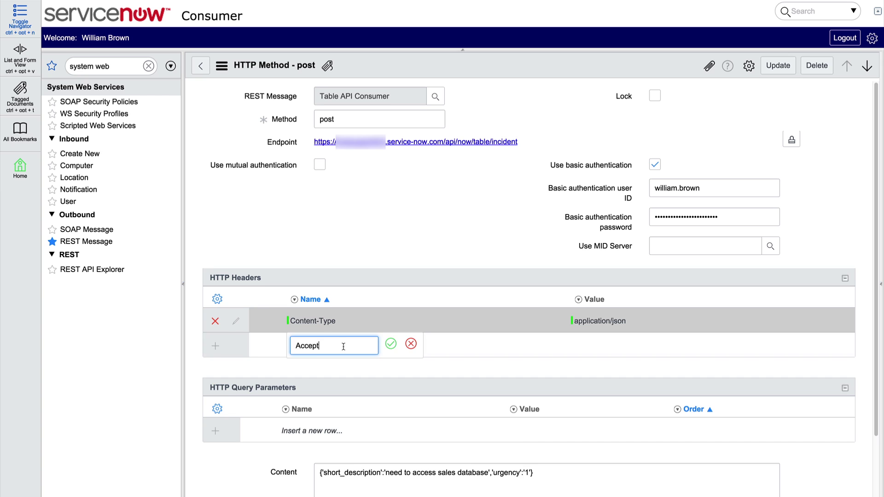
pyautogui.click(390, 343)
pyautogui.click(584, 341)
pyautogui.write('application/json')
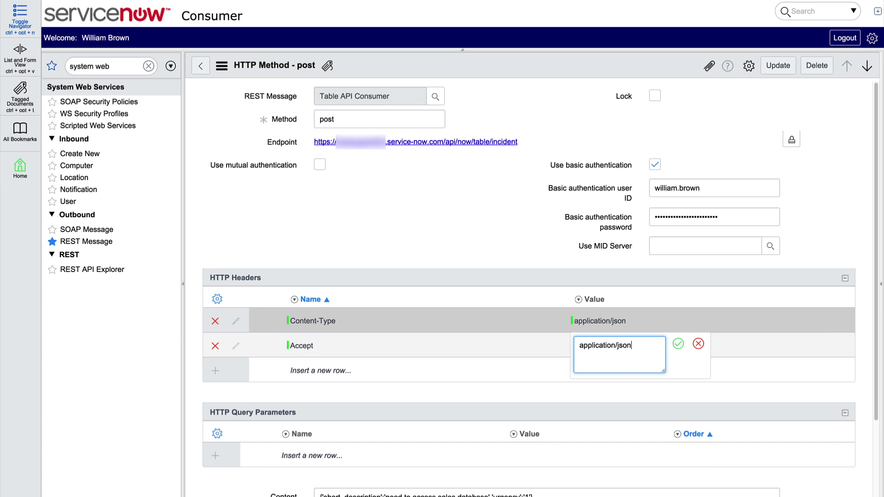
pyautogui.click(677, 345)
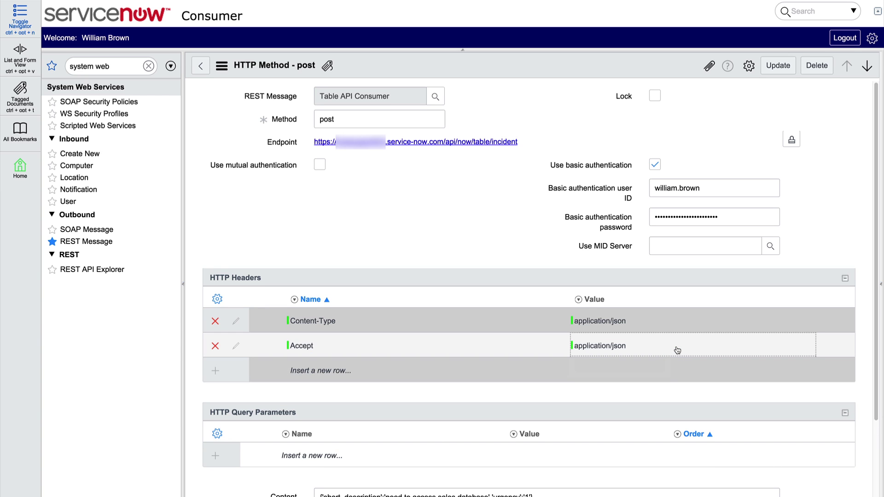
pyautogui.rightClick(410, 70)
# Step: Save the post method and test it, getting HTTP status 201
pyautogui.click(480, 76)
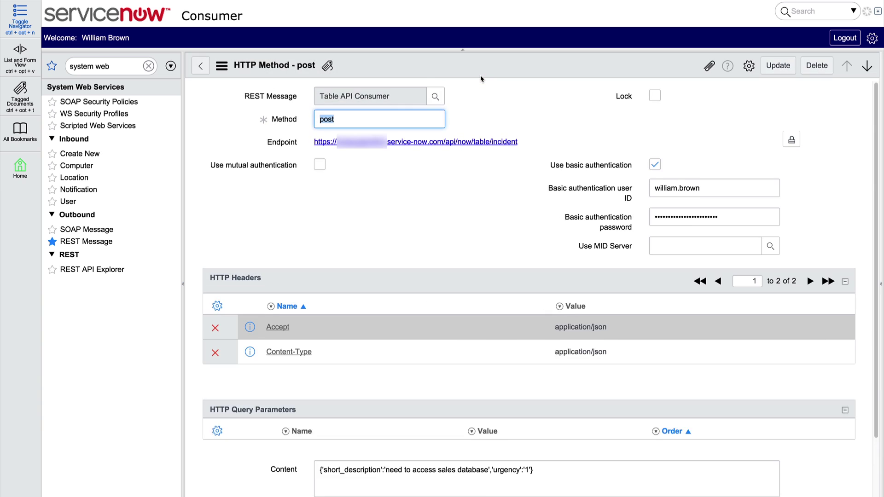
pyautogui.scroll(-3, 493, 98)
pyautogui.click(201, 466)
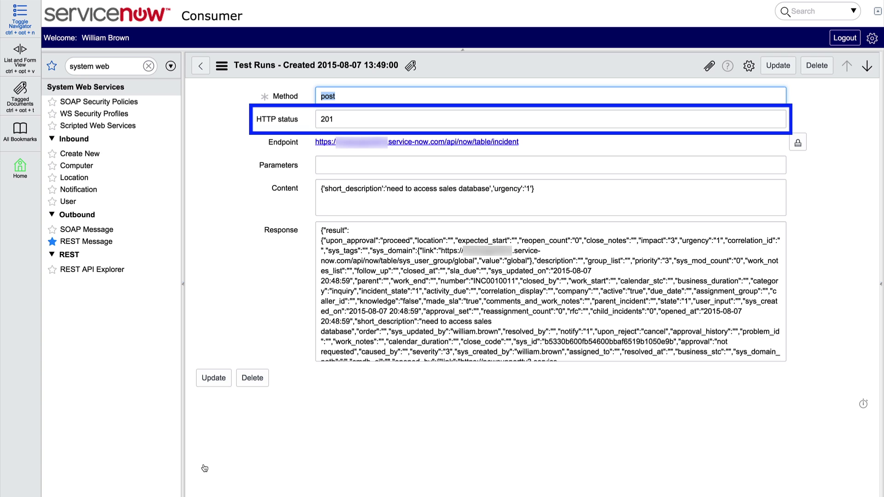
pyautogui.click(206, 67)
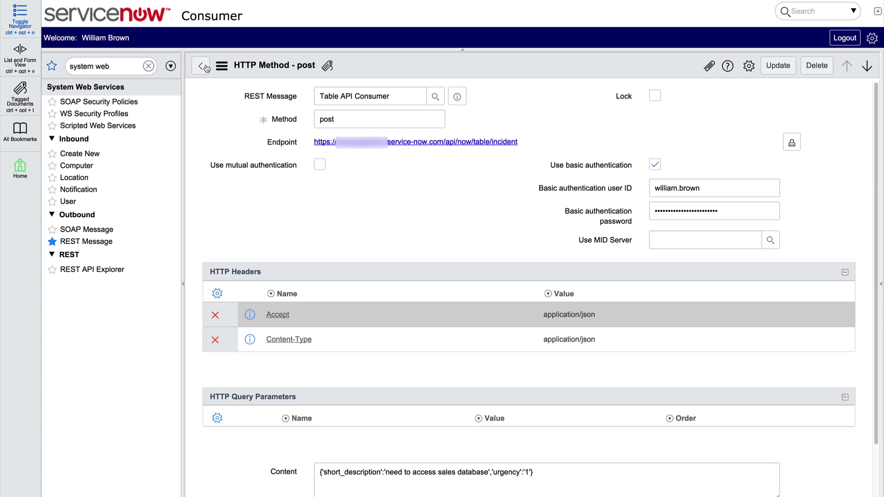
pyautogui.scroll(-5, 413, 251)
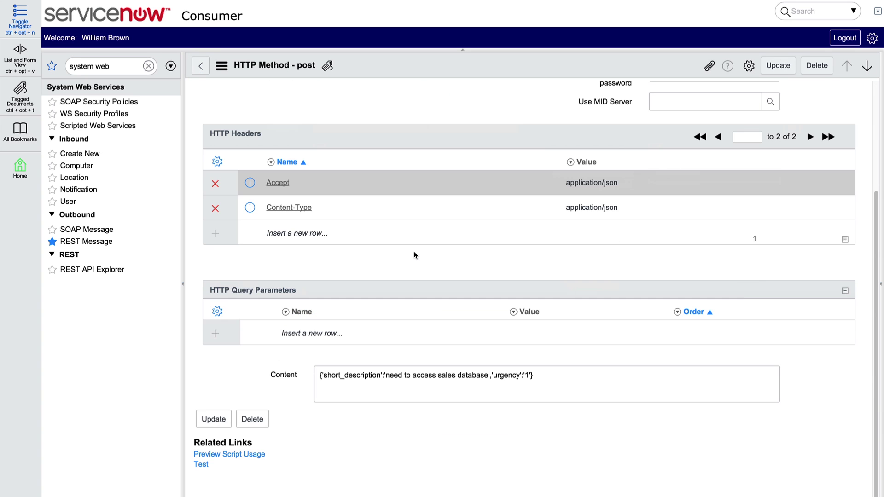
pyautogui.click(520, 483)
pyautogui.scroll(-3, 520, 482)
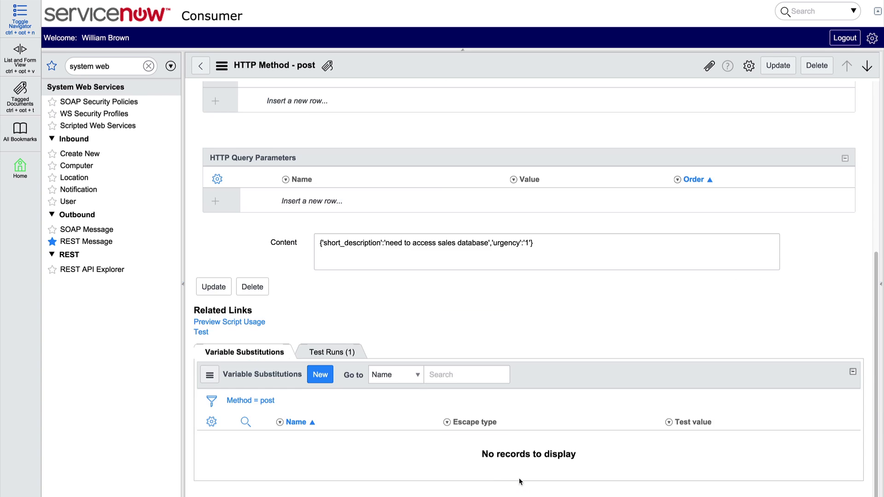
# Step: Create an urgency variable substitution with test value 2
pyautogui.click(316, 373)
pyautogui.write('urgen')
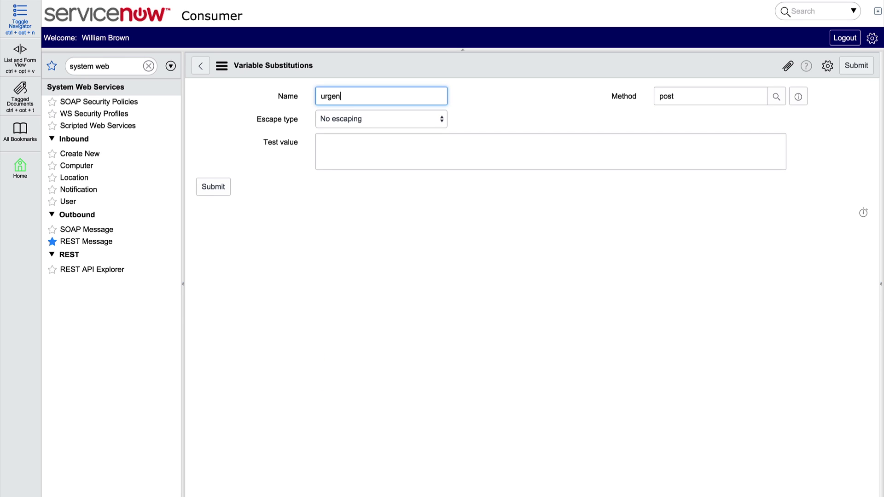
pyautogui.press('Tab')
pyautogui.press('Tab')
pyautogui.press('Tab')
pyautogui.press('Tab')
pyautogui.press('Tab')
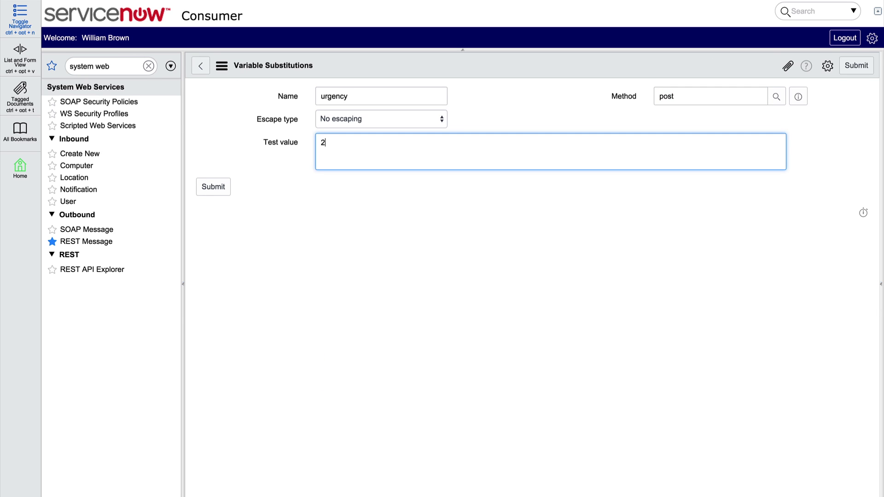
pyautogui.click(213, 186)
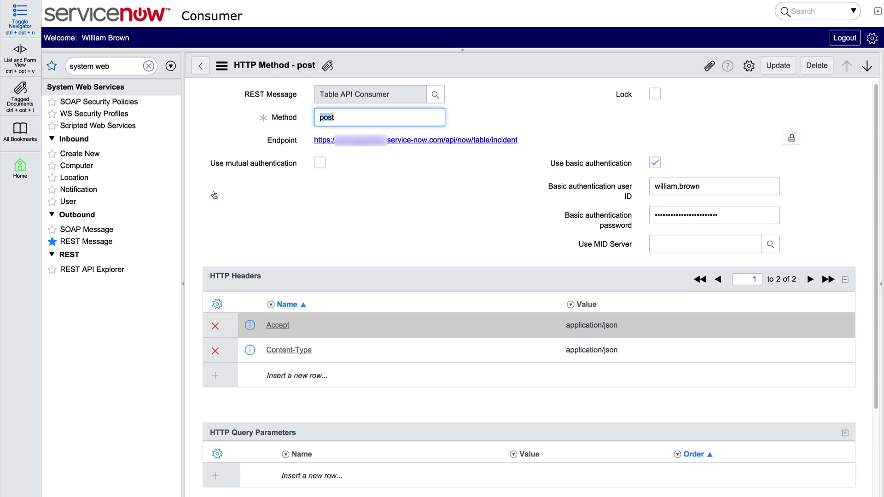
pyautogui.scroll(-3, 215, 194)
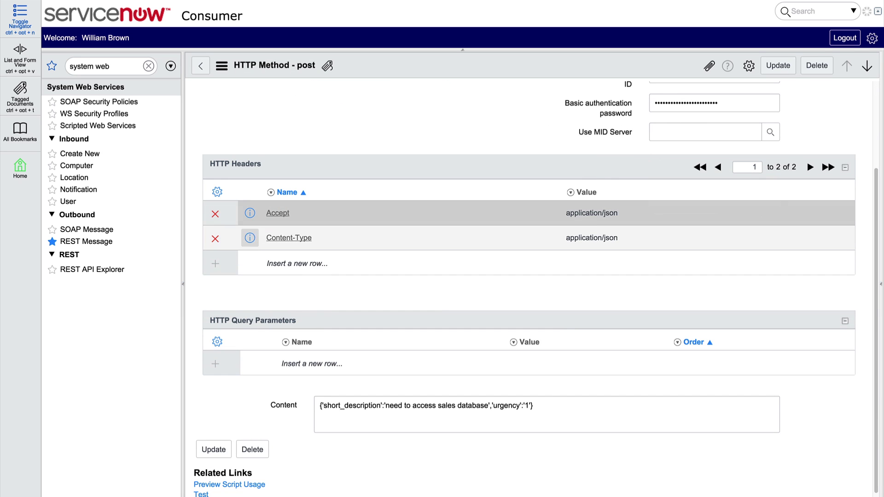
# Step: Replace the body's urgency 1 with ${urgency}, save, and retest for status 201
pyautogui.click(529, 405)
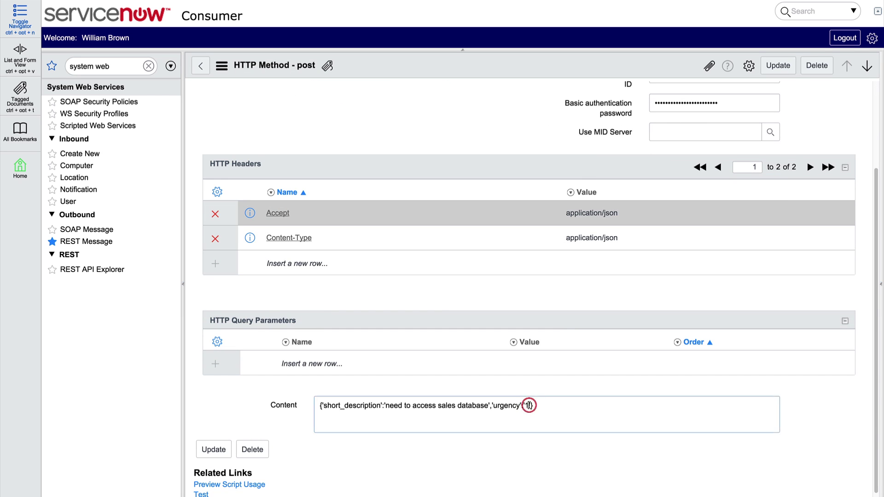
pyautogui.press('BackSpace')
pyautogui.write('${urgency}')
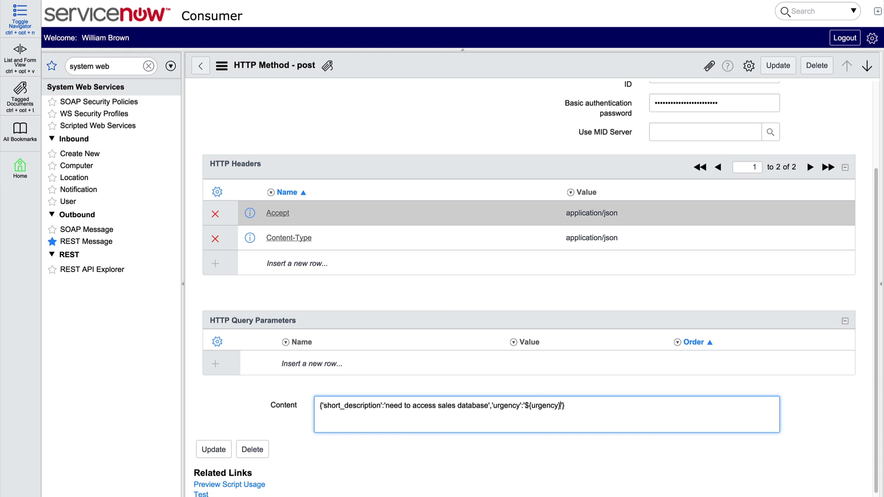
pyautogui.rightClick(449, 63)
pyautogui.click(466, 70)
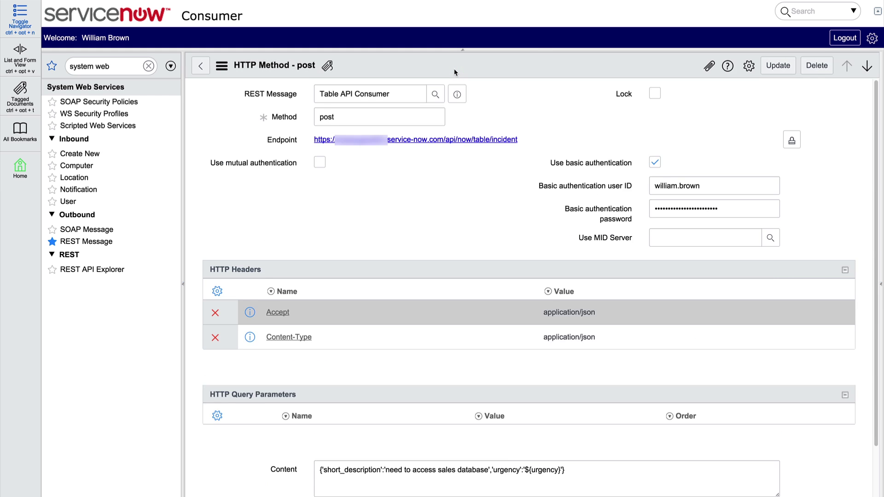
pyautogui.scroll(-3, 465, 86)
pyautogui.click(207, 464)
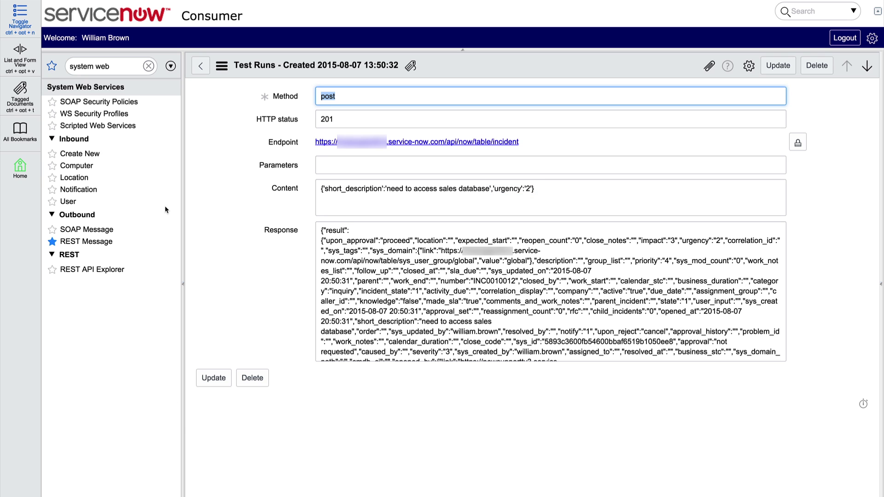
pyautogui.click(200, 66)
pyautogui.scroll(-10, 262, 322)
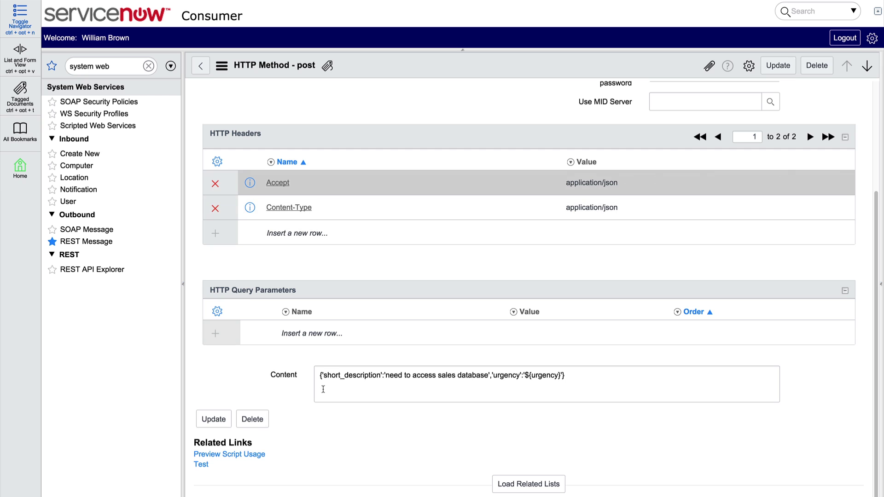
# Step: Enlarge the post method's script usage preview, then select the whole script and the RESTMessageV2 class name for copying
pyautogui.click(262, 456)
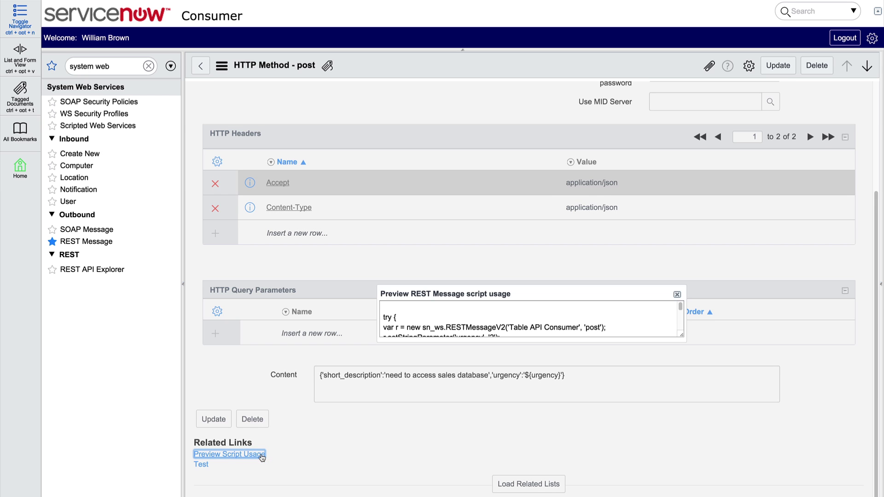
pyautogui.moveTo(682, 335); pyautogui.dragTo(798, 486)
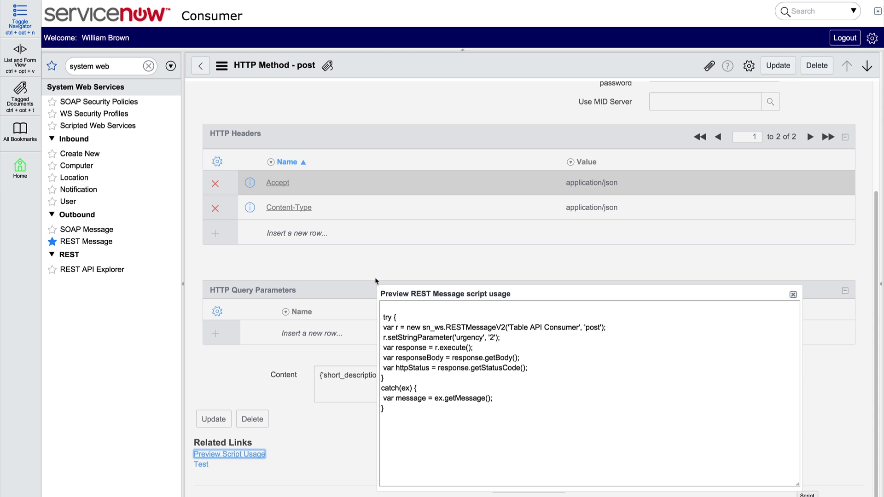
pyautogui.moveTo(383, 306); pyautogui.dragTo(493, 419)
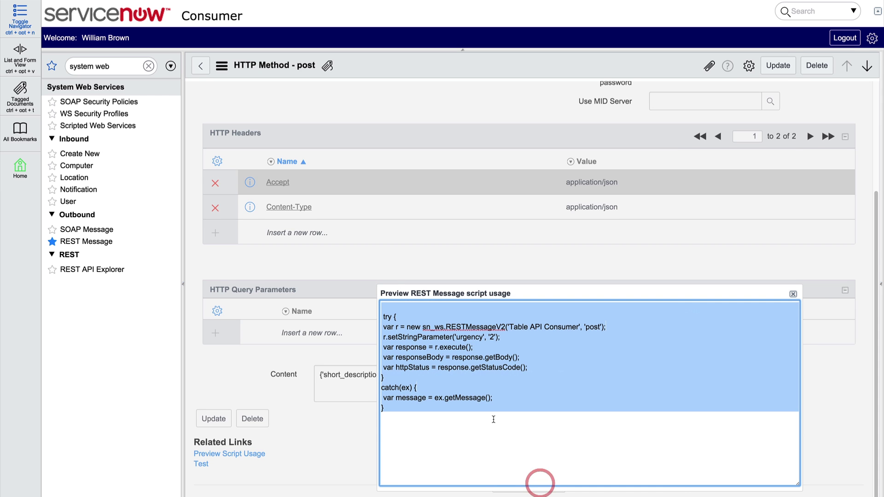
pyautogui.rightClick(457, 372)
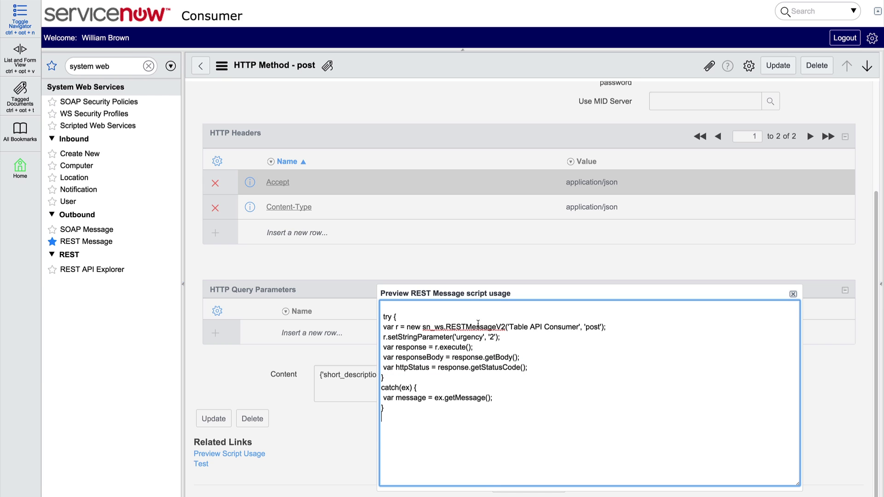
pyautogui.moveTo(446, 325); pyautogui.dragTo(505, 326)
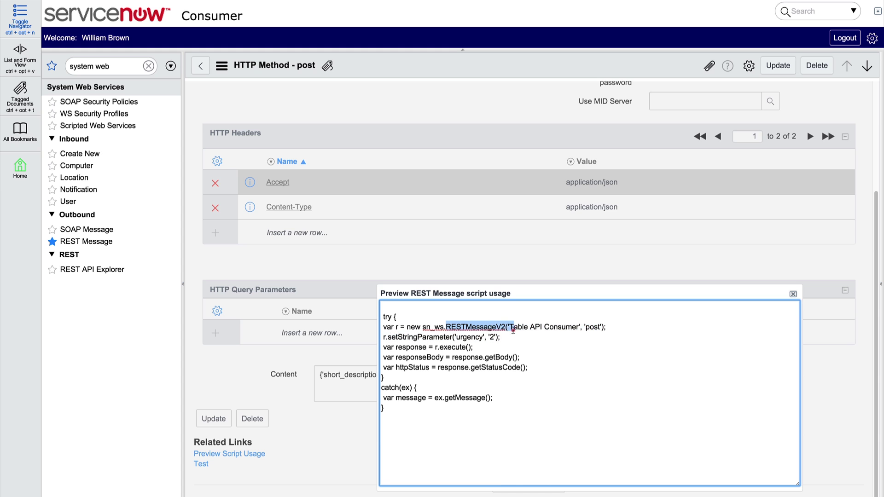
pyautogui.rightClick(494, 325)
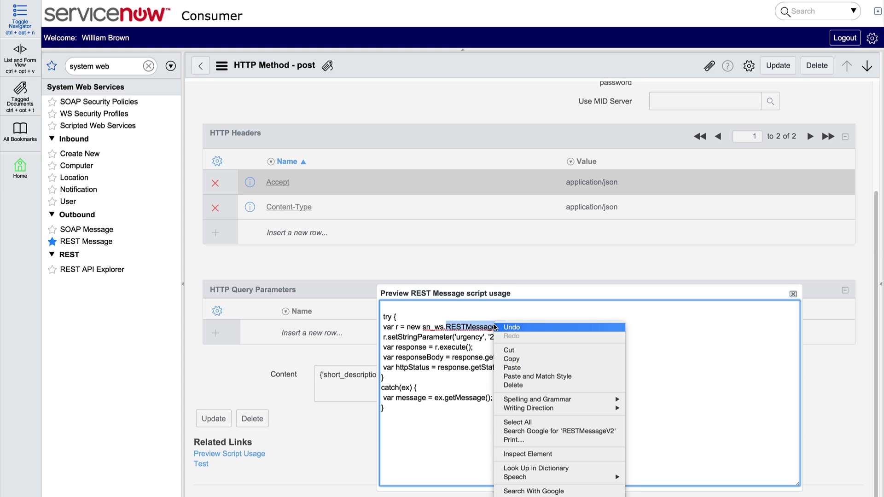
# Step: Search the product documentation for 'RESTMessageV2' and open its API page
pyautogui.click(525, 360)
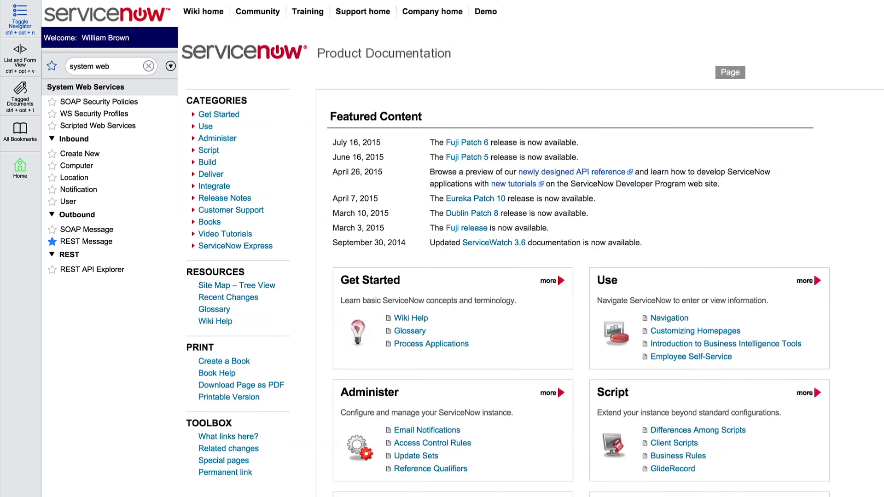
pyautogui.rightClick(723, 40)
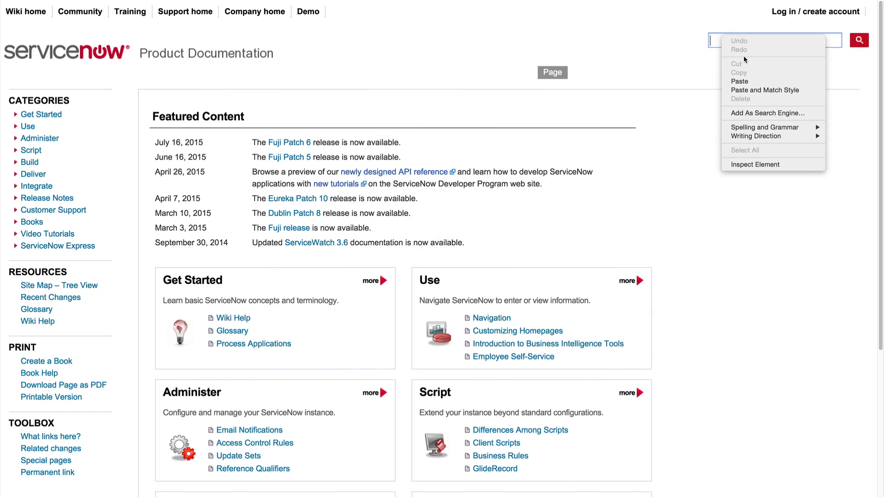
pyautogui.click(748, 81)
pyautogui.press('Return')
pyautogui.click(240, 193)
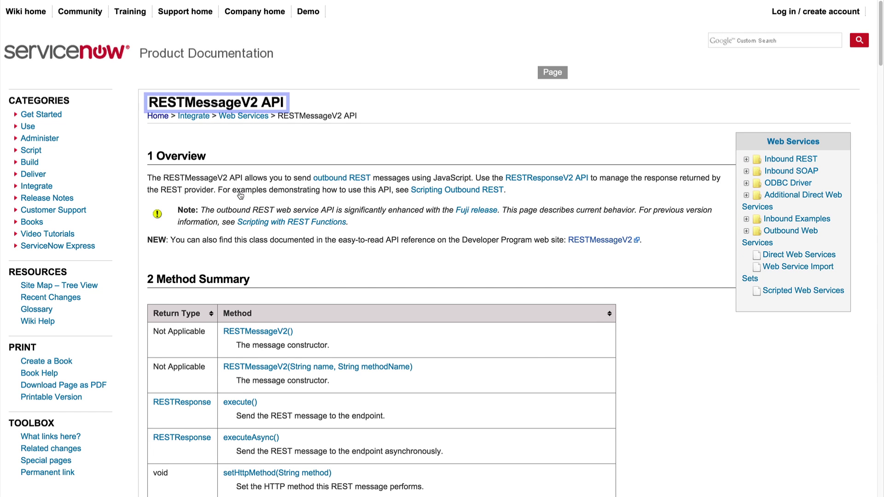
# Step: Review the RESTMessageV2 execute() method, then go to the RESTResponseV2 API reference
pyautogui.scroll(-5, 240, 195)
pyautogui.scroll(-2, 239, 195)
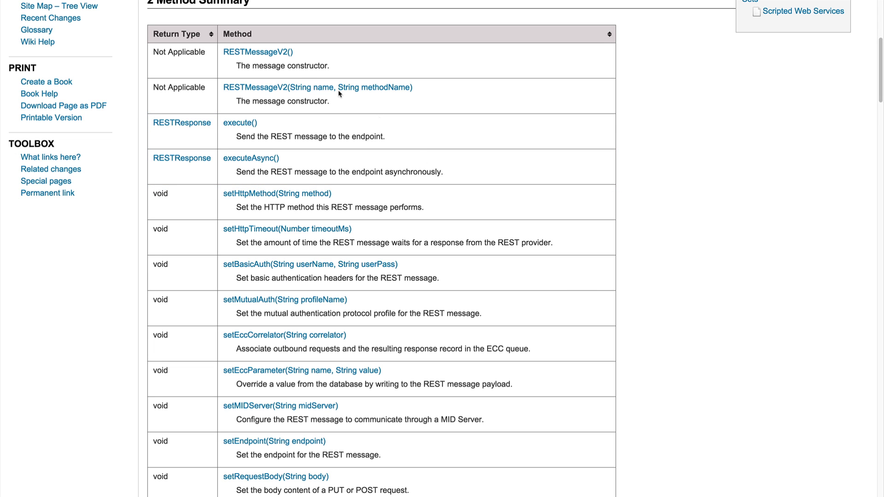
pyautogui.click(243, 123)
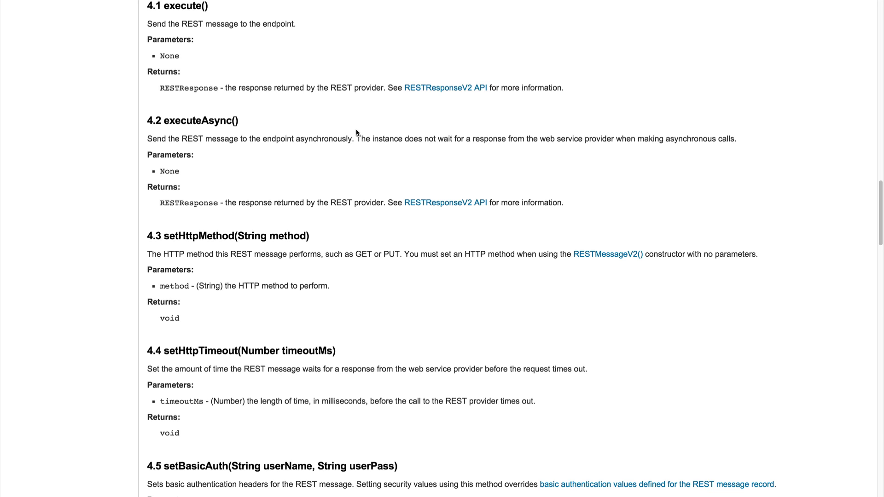
pyautogui.click(452, 209)
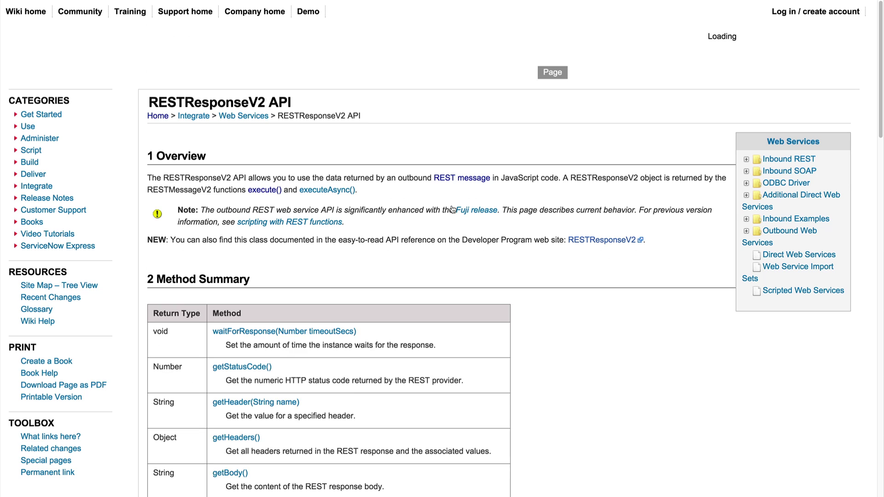